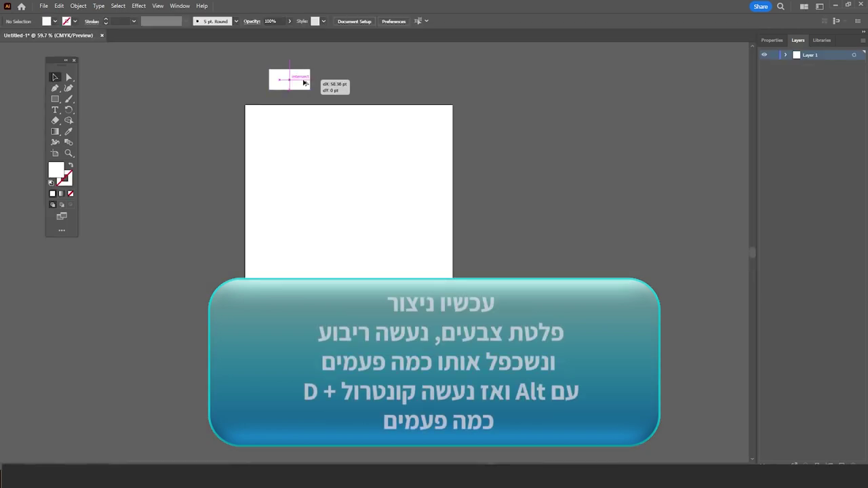
Alt-drag the small white square to copy it, forming a row of three above the A4 page
{"action": "left_click_drag", "start_coordinate": [278, 80], "coordinate": [306, 80]}
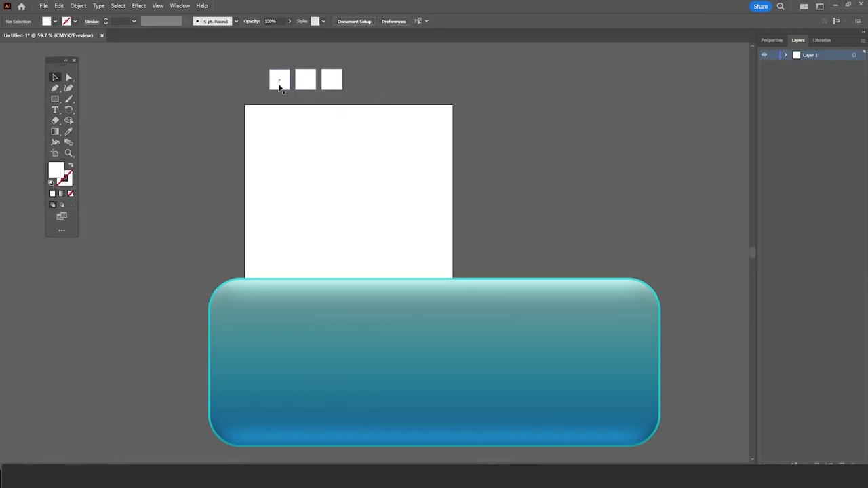
Show the Color Guide panel and fill the first square with green
{"action": "left_click", "coordinate": [278, 81]}
{"action": "left_click", "coordinate": [180, 5]}
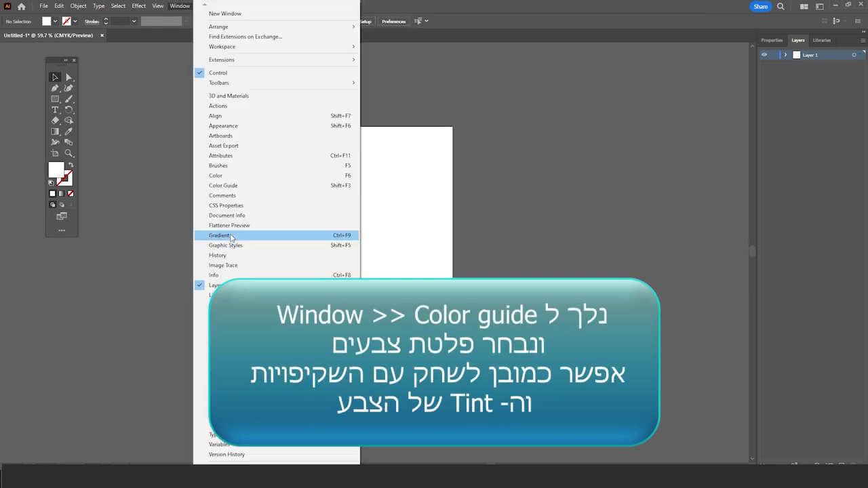
{"action": "left_click", "coordinate": [242, 186]}
{"action": "double_click", "coordinate": [54, 173]}
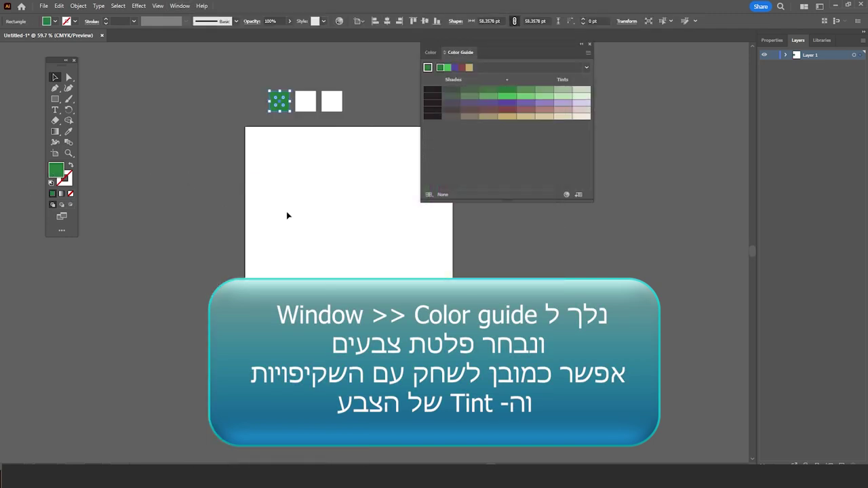
{"action": "left_click", "coordinate": [286, 215]}
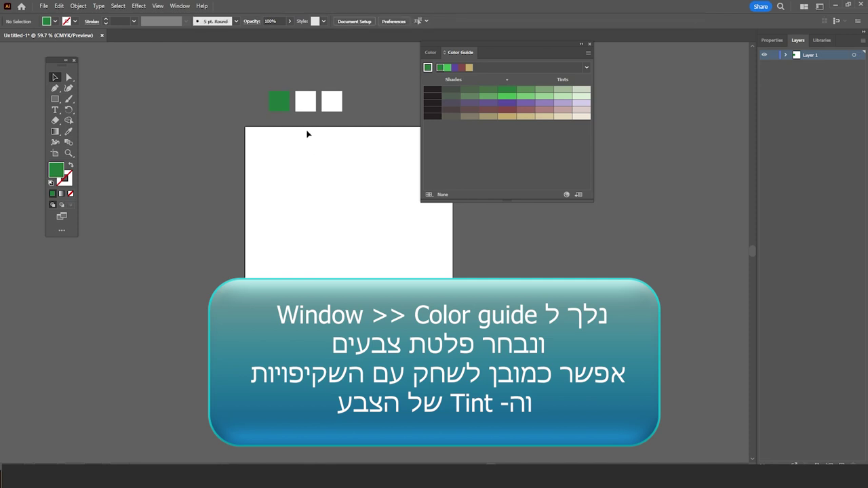
Fill the other squares with a darker green, a light green and a pale green tint
{"action": "left_click", "coordinate": [305, 102]}
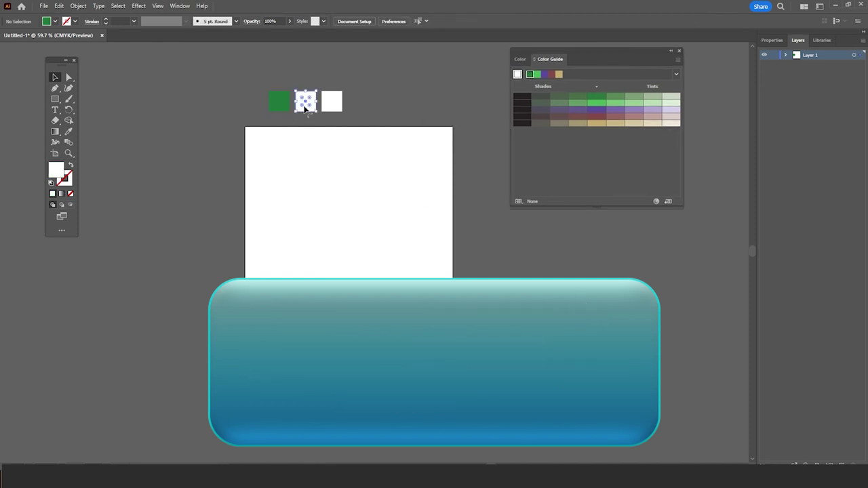
{"action": "left_click", "coordinate": [583, 99]}
{"action": "left_click", "coordinate": [332, 102]}
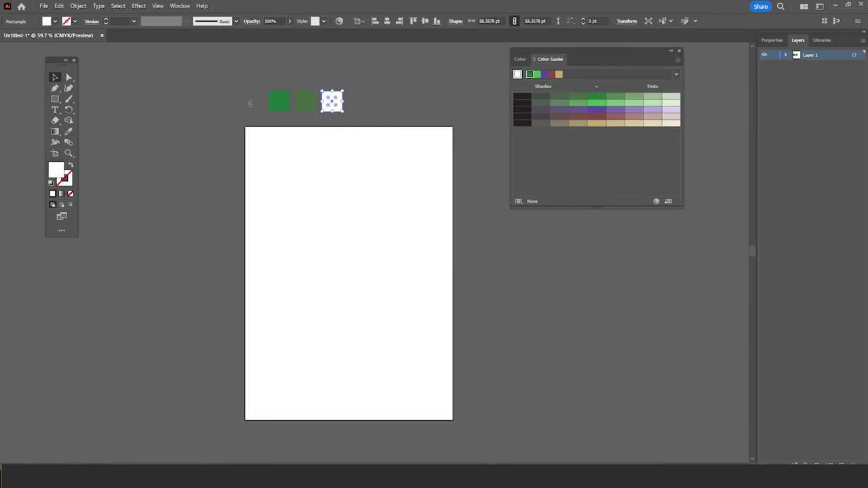
{"action": "left_click", "coordinate": [615, 104]}
{"action": "left_click", "coordinate": [309, 102]}
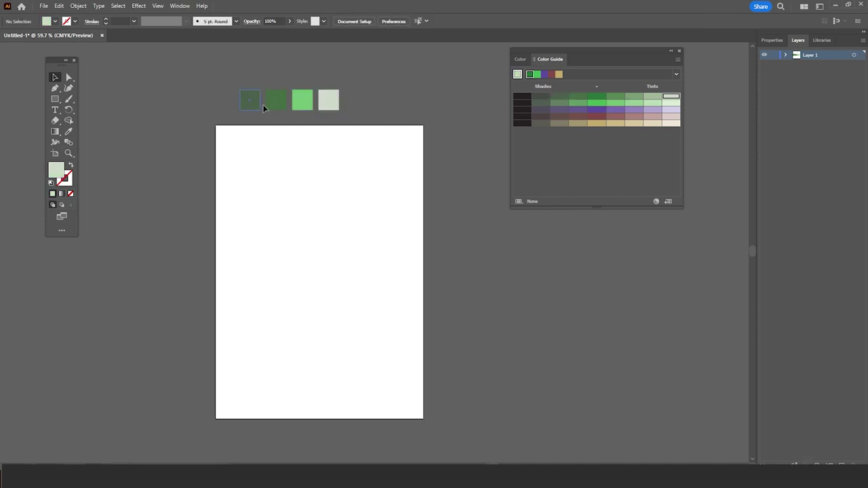
Add a fifth white square to the palette row and close the Color Guide
{"action": "left_click_drag", "start_coordinate": [329, 100], "coordinate": [354, 101]}
{"action": "double_click", "coordinate": [56, 170]}
{"action": "left_click", "coordinate": [527, 183]}
{"action": "left_click", "coordinate": [335, 208]}
{"action": "left_click", "coordinate": [679, 51]}
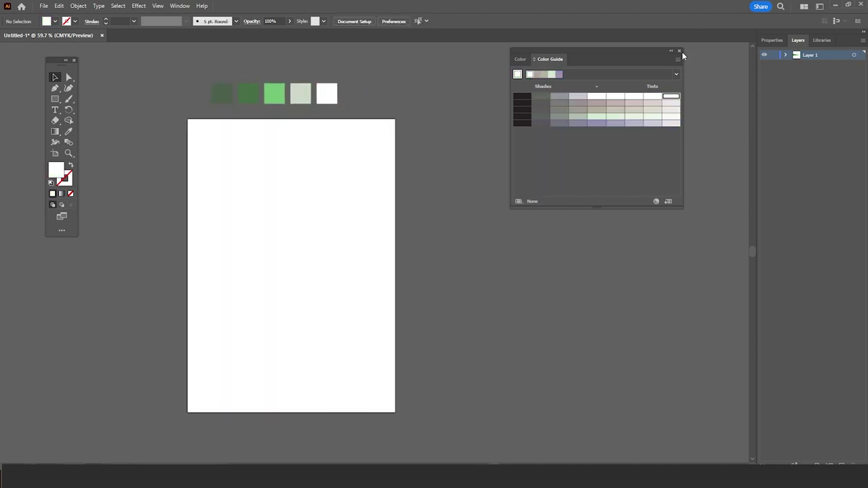
{"action": "left_click_drag", "start_coordinate": [296, 105], "coordinate": [335, 102]}
{"action": "left_click_drag", "start_coordinate": [299, 170], "coordinate": [380, 159]}
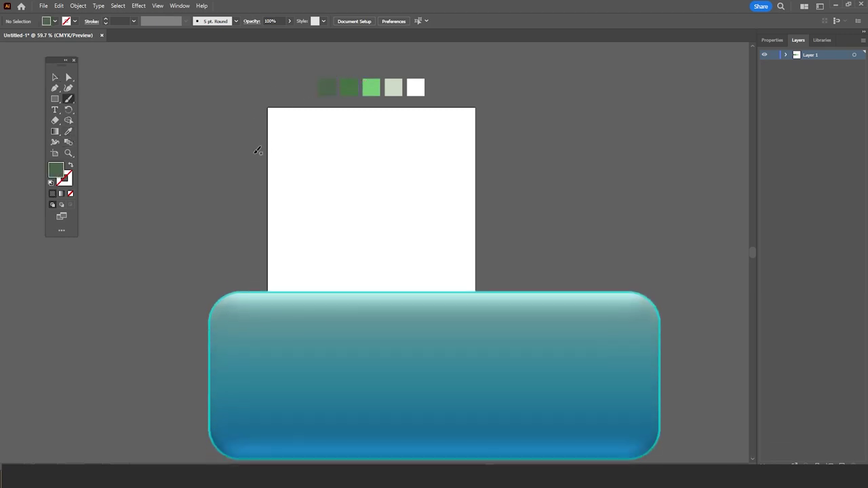
Draw a closed wavy shape across the page top and turn its stroke into a fill
{"action": "left_click_drag", "start_coordinate": [255, 155], "coordinate": [285, 143]}
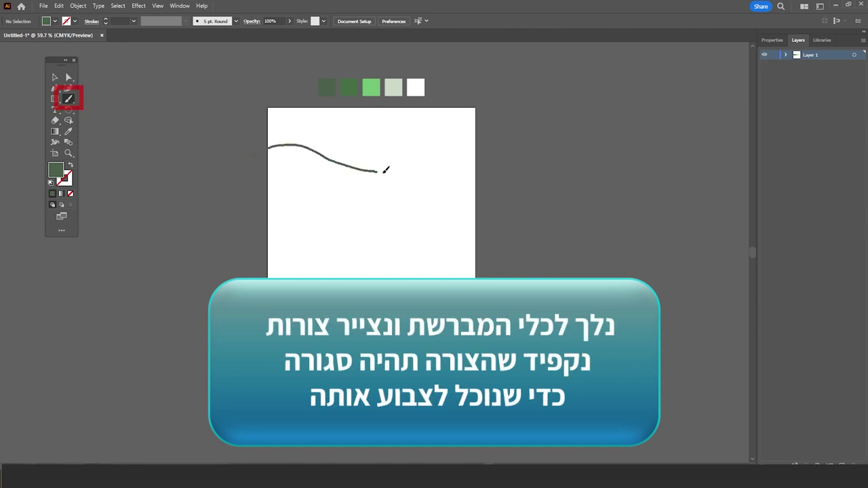
{"action": "left_click", "coordinate": [55, 78]}
{"action": "left_click", "coordinate": [249, 145]}
{"action": "left_click", "coordinate": [71, 166]}
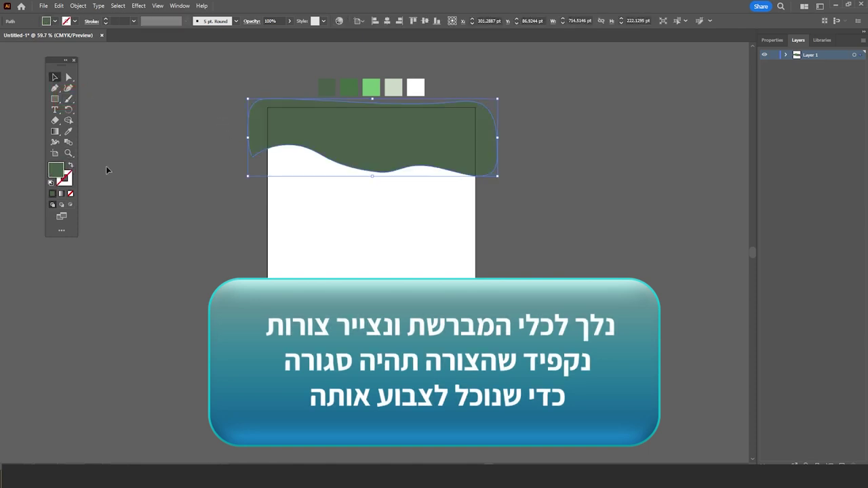
{"action": "left_click_drag", "start_coordinate": [403, 156], "coordinate": [402, 170]}
{"action": "key", "text": "ctrl+z"}
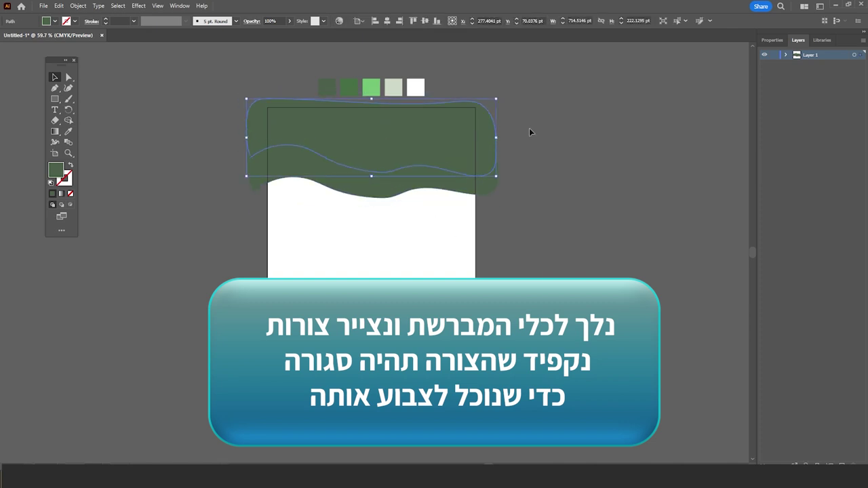
Recolour the new wave with the pale green swatch using the Eyedropper
{"action": "left_click", "coordinate": [533, 132]}
{"action": "left_click", "coordinate": [447, 154]}
{"action": "left_click_drag", "start_coordinate": [478, 119], "coordinate": [463, 92]}
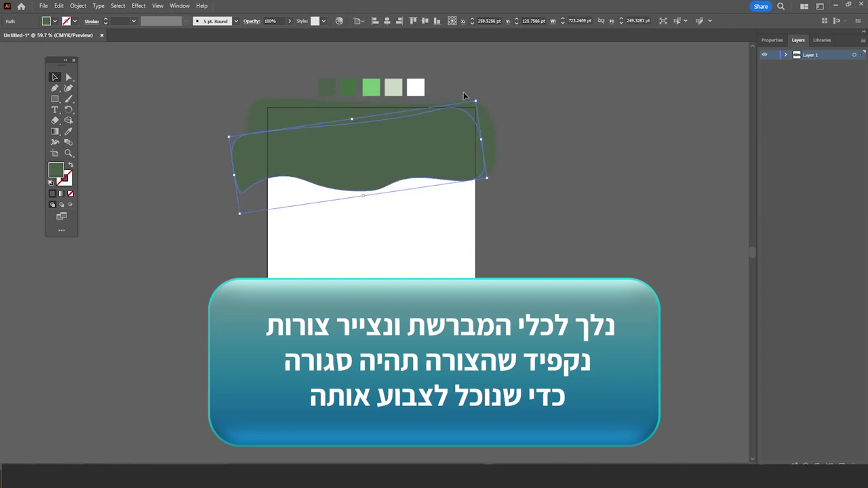
{"action": "key", "text": "i"}
{"action": "key", "text": "ctrl+z"}
{"action": "left_click", "coordinate": [393, 86]}
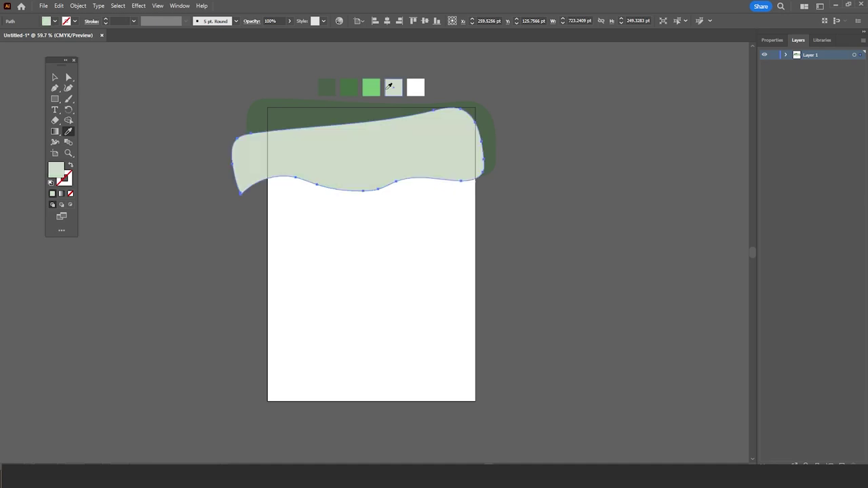
Send the pale wave behind the dark green, tilt it about 11 degrees and shift it right
{"action": "right_click", "coordinate": [333, 152]}
{"action": "mouse_move", "coordinate": [363, 358]}
{"action": "left_click", "coordinate": [271, 380]}
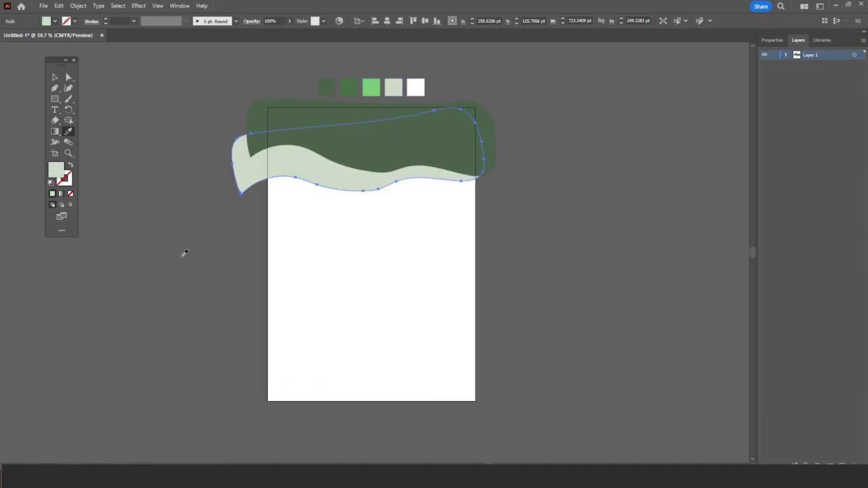
{"action": "left_click_drag", "start_coordinate": [227, 131], "coordinate": [222, 138]}
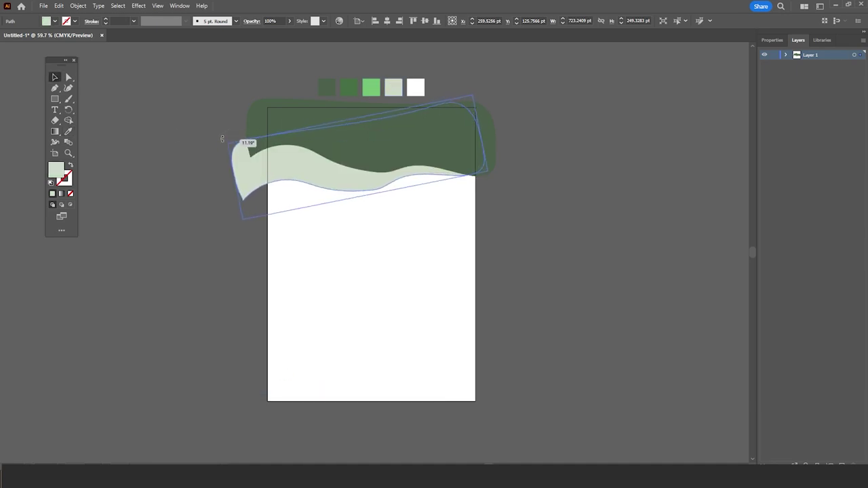
{"action": "left_click_drag", "start_coordinate": [279, 173], "coordinate": [290, 177]}
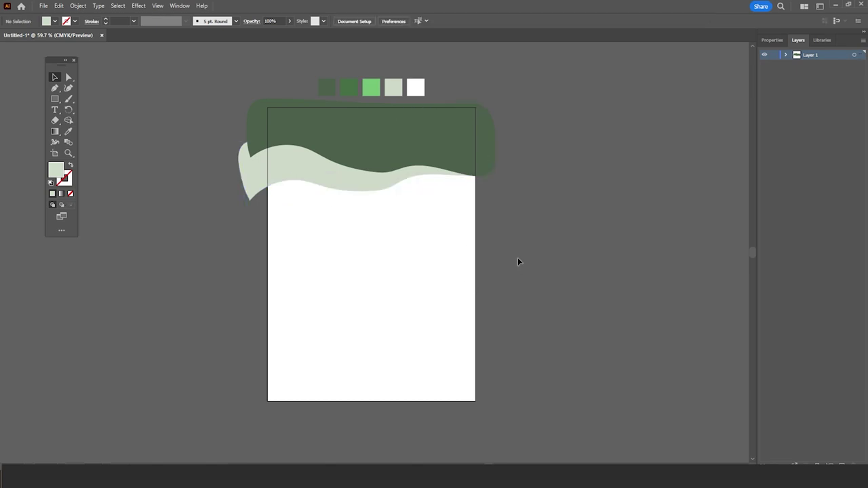
{"action": "scroll", "coordinate": [398, 190], "scroll_direction": "up", "scroll_amount": 1}
{"action": "left_click_drag", "start_coordinate": [397, 190], "coordinate": [462, 216]}
{"action": "right_click", "coordinate": [421, 204]}
Send the right wave shape to the back and fill it with a darker green
{"action": "left_click", "coordinate": [340, 437]}
{"action": "key", "text": "i"}
{"action": "left_click", "coordinate": [349, 109]}
{"action": "key", "text": "v"}
{"action": "double_click", "coordinate": [56, 170]}
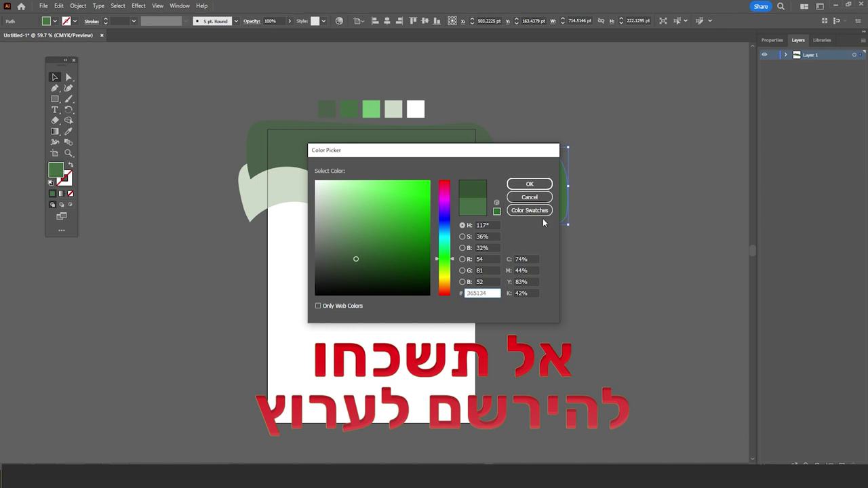
{"action": "left_click", "coordinate": [541, 181]}
{"action": "left_click", "coordinate": [554, 283]}
Duplicate the wave group along the page bottom, enlarging and nudging it into place
{"action": "scroll", "coordinate": [554, 283], "scroll_direction": "up", "scroll_amount": 1}
{"action": "scroll", "coordinate": [469, 326], "scroll_direction": "up", "scroll_amount": 1}
{"action": "scroll", "coordinate": [469, 326], "scroll_direction": "down", "scroll_amount": 1}
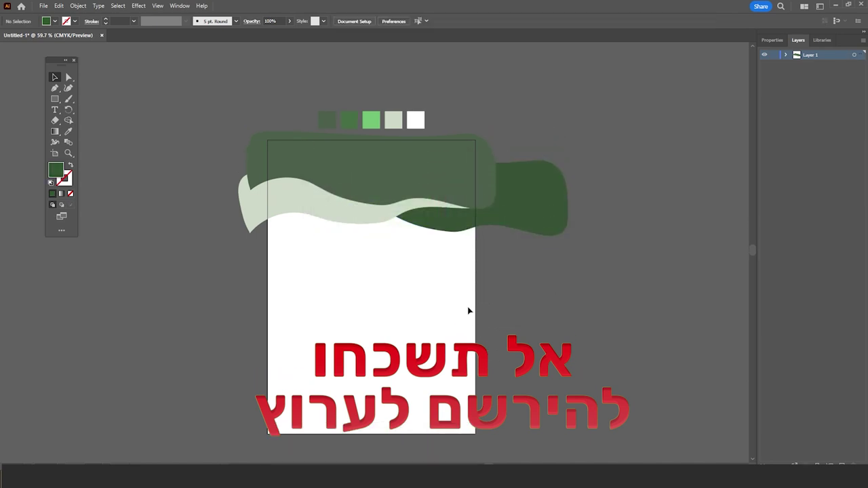
{"action": "left_click", "coordinate": [324, 190]}
{"action": "scroll", "coordinate": [366, 235], "scroll_direction": "down", "scroll_amount": 1}
{"action": "left_click_drag", "start_coordinate": [397, 174], "coordinate": [400, 297]}
{"action": "mouse_move", "coordinate": [556, 322]}
{"action": "left_mouse_down"}
{"action": "mouse_move", "coordinate": [515, 289]}
{"action": "mouse_move", "coordinate": [330, 297]}
{"action": "mouse_move", "coordinate": [420, 320]}
{"action": "mouse_move", "coordinate": [410, 366]}
{"action": "mouse_move", "coordinate": [377, 366]}
{"action": "mouse_move", "coordinate": [371, 351]}
{"action": "left_mouse_up"}
{"action": "left_click_drag", "start_coordinate": [189, 411], "coordinate": [175, 416]}
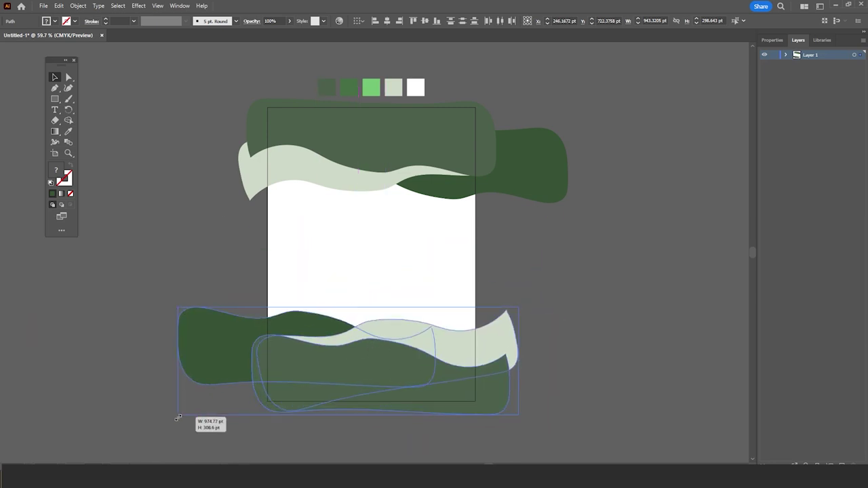
{"action": "left_click_drag", "start_coordinate": [337, 377], "coordinate": [341, 382]}
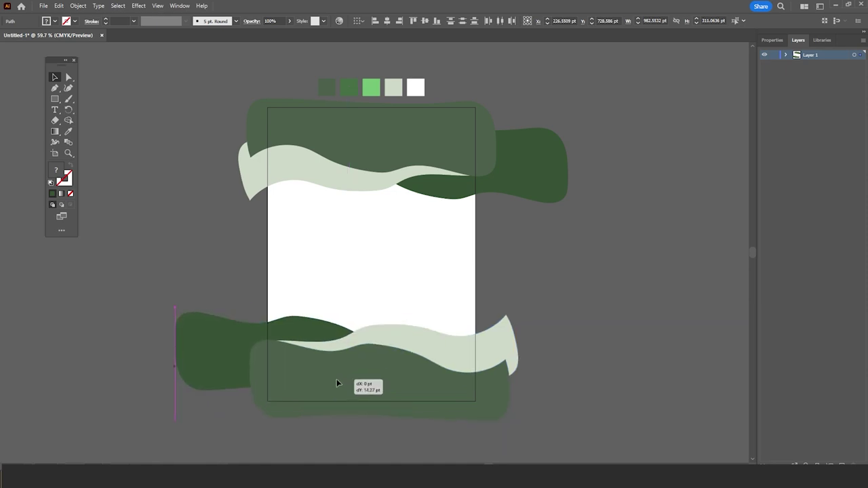
{"action": "left_click", "coordinate": [565, 332]}
Check the five palette squares and save the document as Untitled-1.ai
{"action": "scroll", "coordinate": [558, 331], "scroll_direction": "up", "scroll_amount": 1}
{"action": "scroll", "coordinate": [558, 331], "scroll_direction": "down", "scroll_amount": 2}
{"action": "scroll", "coordinate": [559, 331], "scroll_direction": "up", "scroll_amount": 1}
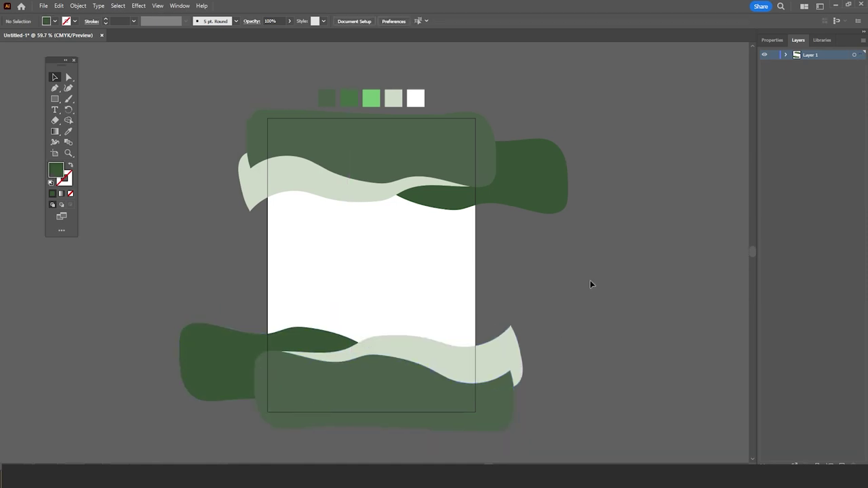
{"action": "left_click_drag", "start_coordinate": [304, 75], "coordinate": [393, 101]}
{"action": "left_click", "coordinate": [542, 292]}
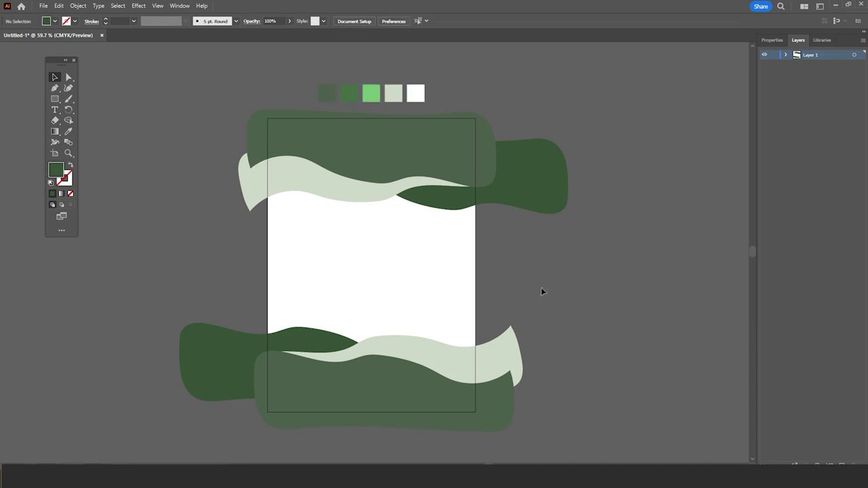
{"action": "scroll", "coordinate": [585, 279], "scroll_direction": "down", "scroll_amount": 1}
{"action": "key", "text": "ctrl+s"}
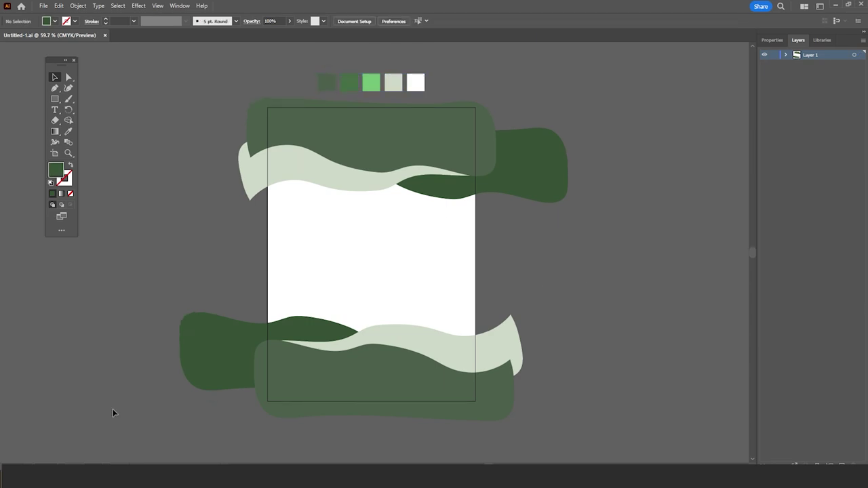
Place the garden photo onto the artboard with File > Place
{"action": "left_click", "coordinate": [43, 6]}
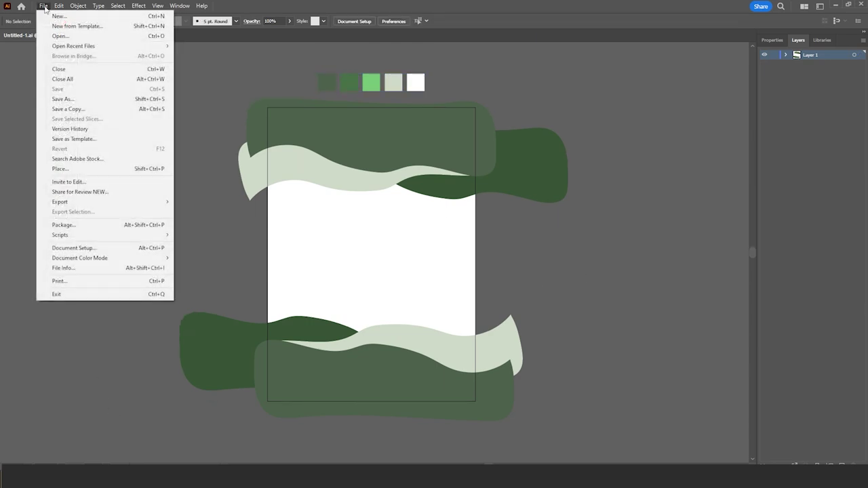
{"action": "left_click", "coordinate": [60, 167]}
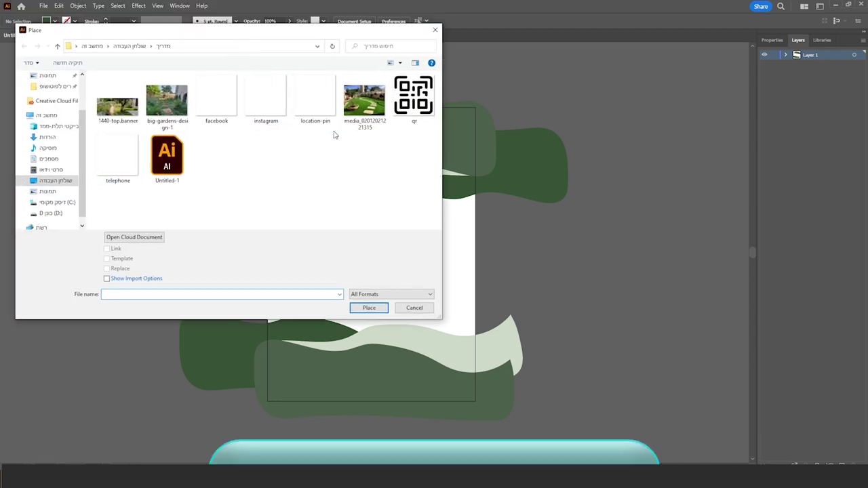
{"action": "left_click", "coordinate": [367, 105]}
{"action": "double_click", "coordinate": [367, 105]}
{"action": "mouse_move", "coordinate": [235, 144]}
{"action": "left_mouse_down"}
{"action": "mouse_move", "coordinate": [475, 278]}
{"action": "mouse_move", "coordinate": [531, 278]}
{"action": "left_mouse_up"}
Send the photo behind the green waves, then move and slightly enlarge it to fit between them
{"action": "left_click_drag", "start_coordinate": [422, 276], "coordinate": [409, 268]}
{"action": "key", "text": "ctrl+shift+bracketleft"}
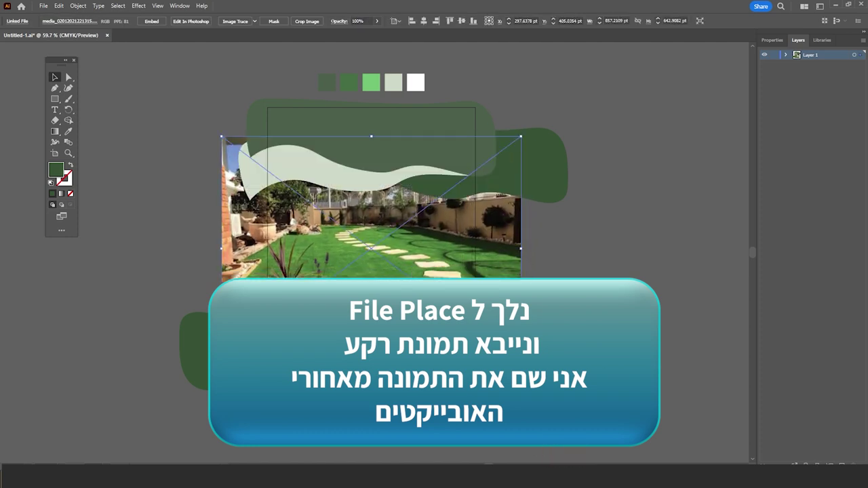
{"action": "mouse_move", "coordinate": [412, 302]}
{"action": "left_mouse_down"}
{"action": "mouse_move", "coordinate": [394, 269]}
{"action": "mouse_move", "coordinate": [406, 275]}
{"action": "left_mouse_up"}
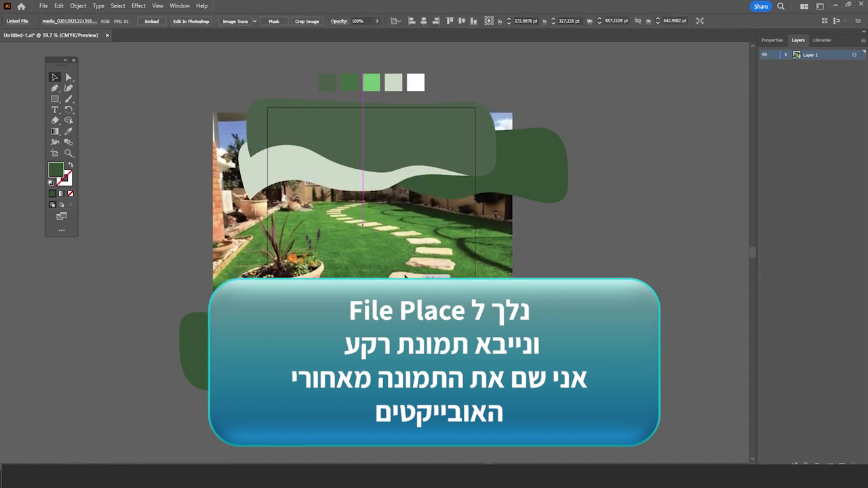
{"action": "left_click_drag", "start_coordinate": [406, 275], "coordinate": [413, 257]}
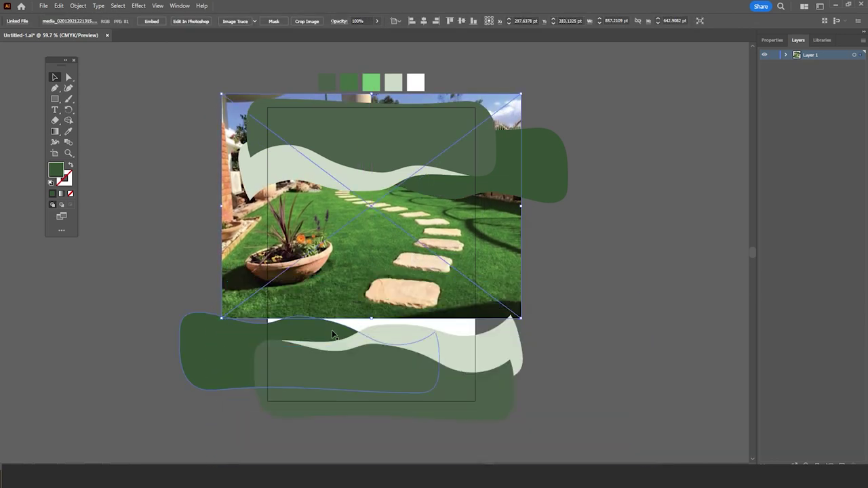
{"action": "left_click_drag", "start_coordinate": [372, 317], "coordinate": [396, 338]}
{"action": "left_click_drag", "start_coordinate": [381, 278], "coordinate": [400, 292]}
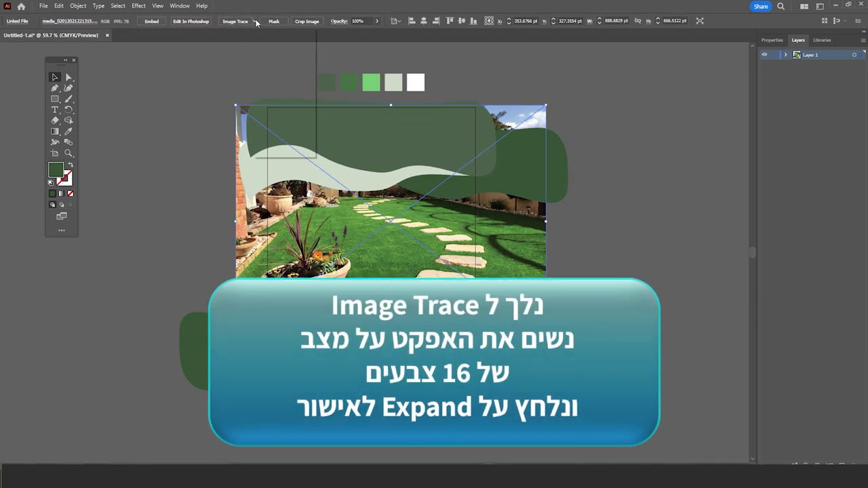
Trace the photo with the 16 Colors preset and expand it into vector paths
{"action": "left_click", "coordinate": [256, 23]}
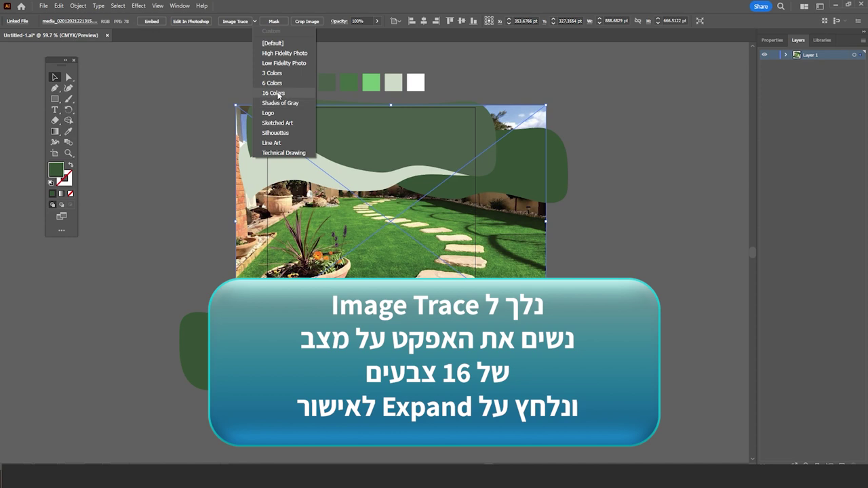
{"action": "left_click", "coordinate": [277, 95]}
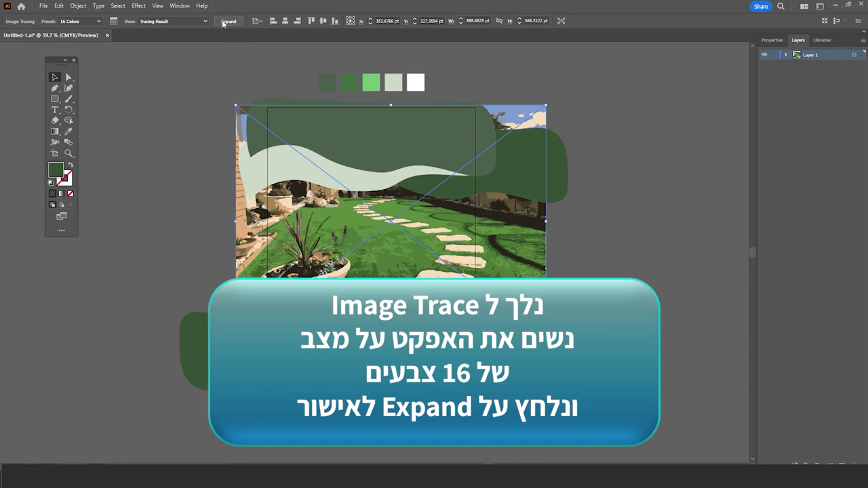
{"action": "left_click", "coordinate": [228, 21]}
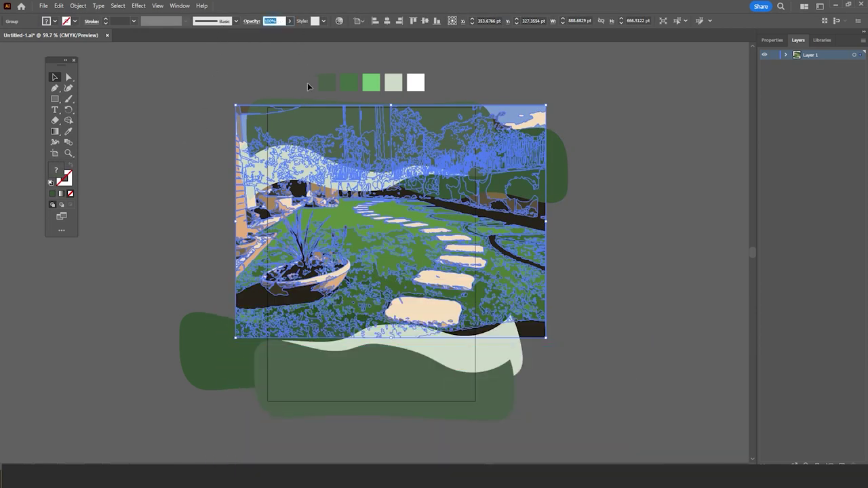
Set the traced art to 50% opacity and delete the extra traced copy
{"action": "type", "text": "50"}
{"action": "key", "text": "Return"}
{"action": "left_click", "coordinate": [190, 171]}
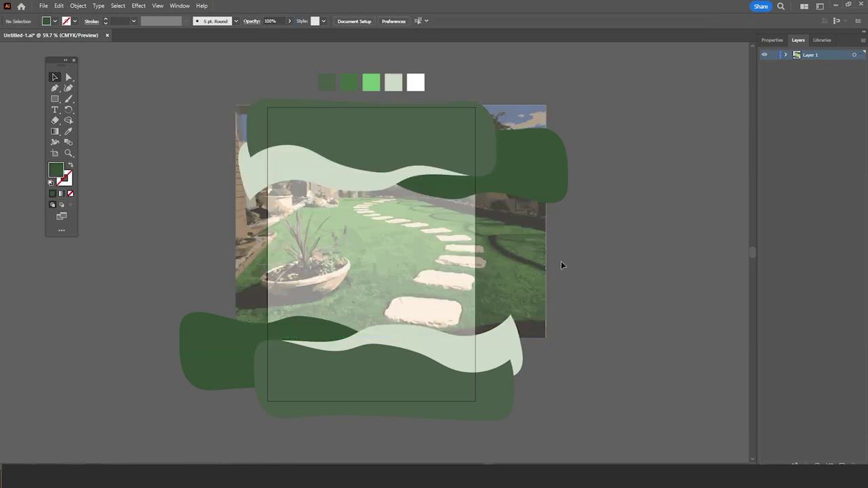
{"action": "left_click", "coordinate": [488, 301]}
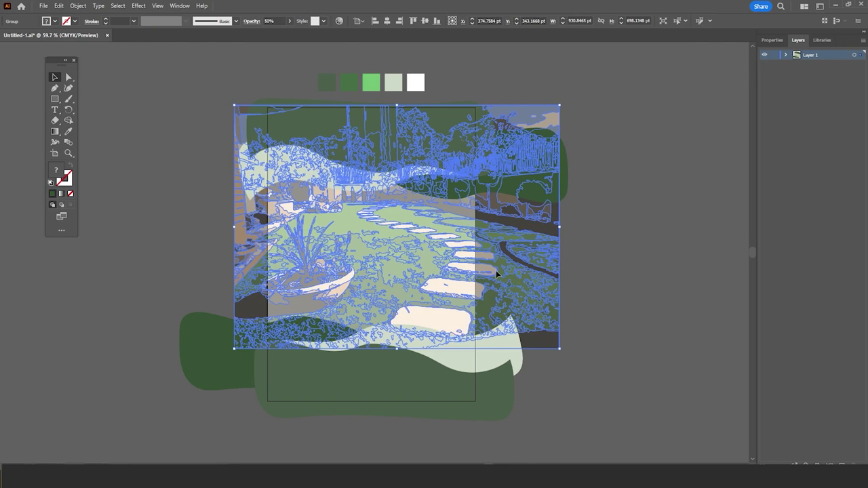
{"action": "key", "text": "Delete"}
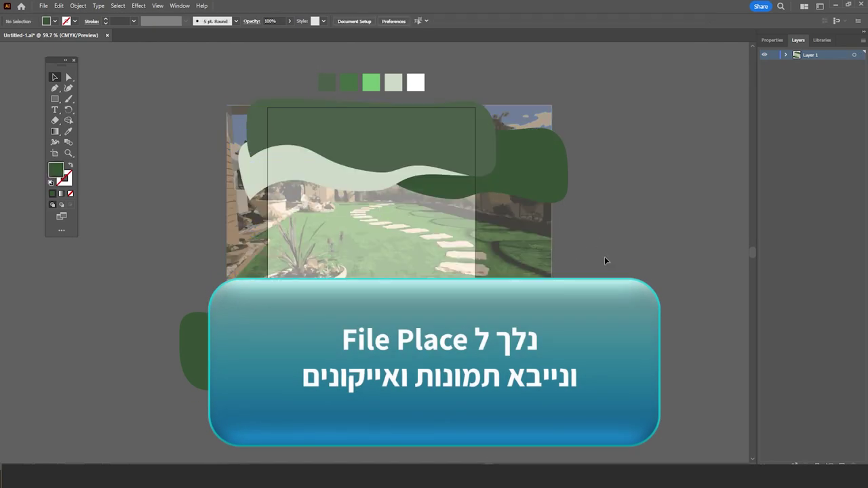
Nudge the traced image slightly into position
{"action": "left_click", "coordinate": [526, 251]}
{"action": "left_click", "coordinate": [630, 274]}
{"action": "left_click", "coordinate": [535, 255]}
{"action": "left_click", "coordinate": [579, 262]}
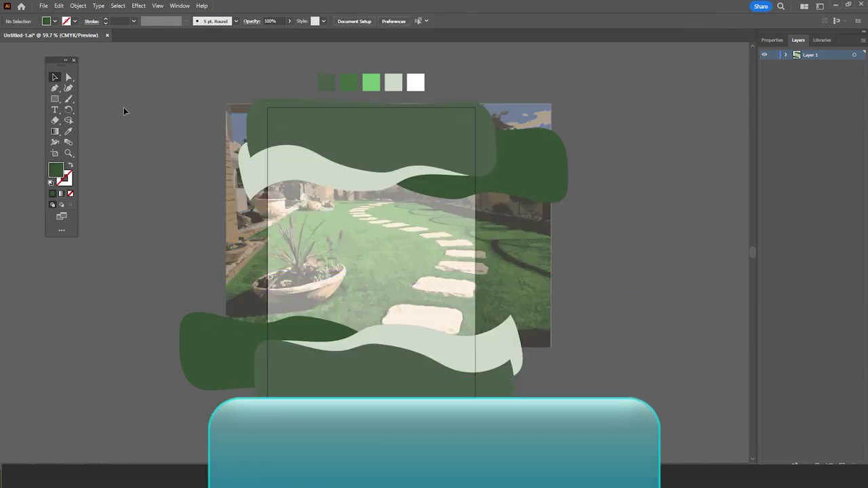
Place two garden photos on the canvas at the right of the flyer
{"action": "left_click", "coordinate": [43, 6]}
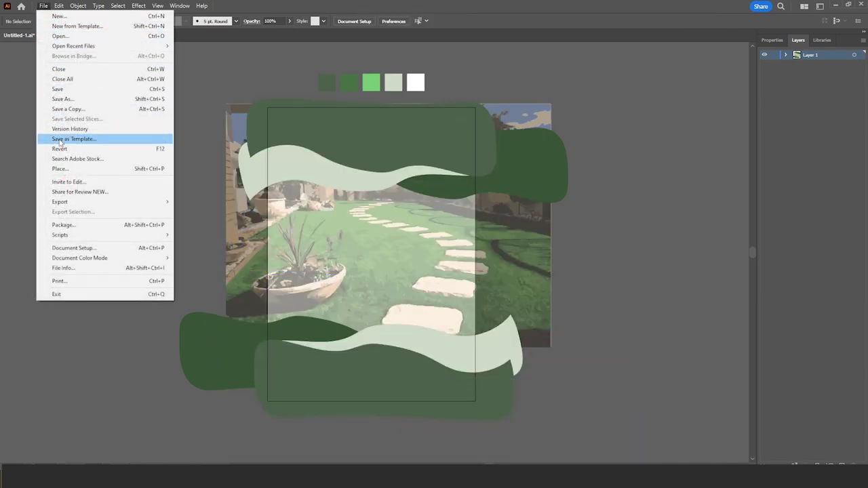
{"action": "left_click", "coordinate": [60, 168]}
{"action": "double_click", "coordinate": [167, 102]}
{"action": "left_click_drag", "start_coordinate": [623, 135], "coordinate": [695, 189]}
{"action": "left_click", "coordinate": [44, 6]}
{"action": "left_click", "coordinate": [60, 168]}
{"action": "double_click", "coordinate": [358, 97]}
{"action": "left_click_drag", "start_coordinate": [612, 210], "coordinate": [714, 255]}
Place the Facebook and Instagram icons at the upper left of the canvas
{"action": "left_click", "coordinate": [44, 6]}
{"action": "left_click", "coordinate": [60, 168]}
{"action": "double_click", "coordinate": [216, 96]}
{"action": "mouse_move", "coordinate": [103, 70]}
{"action": "left_mouse_down"}
{"action": "mouse_move", "coordinate": [131, 98]}
{"action": "mouse_move", "coordinate": [131, 138]}
{"action": "left_mouse_up"}
{"action": "left_click", "coordinate": [44, 6]}
{"action": "left_click", "coordinate": [60, 168]}
{"action": "double_click", "coordinate": [266, 98]}
{"action": "left_click", "coordinate": [43, 6]}
Place the location and phone icons beside the Facebook icon
{"action": "left_click", "coordinate": [59, 168]}
{"action": "double_click", "coordinate": [316, 99]}
{"action": "left_click", "coordinate": [43, 6]}
{"action": "mouse_move", "coordinate": [141, 68]}
{"action": "left_mouse_down"}
{"action": "mouse_move", "coordinate": [177, 104]}
{"action": "mouse_move", "coordinate": [175, 148]}
{"action": "left_mouse_up"}
{"action": "left_click", "coordinate": [60, 168]}
{"action": "double_click", "coordinate": [366, 98]}
{"action": "left_click", "coordinate": [155, 181]}
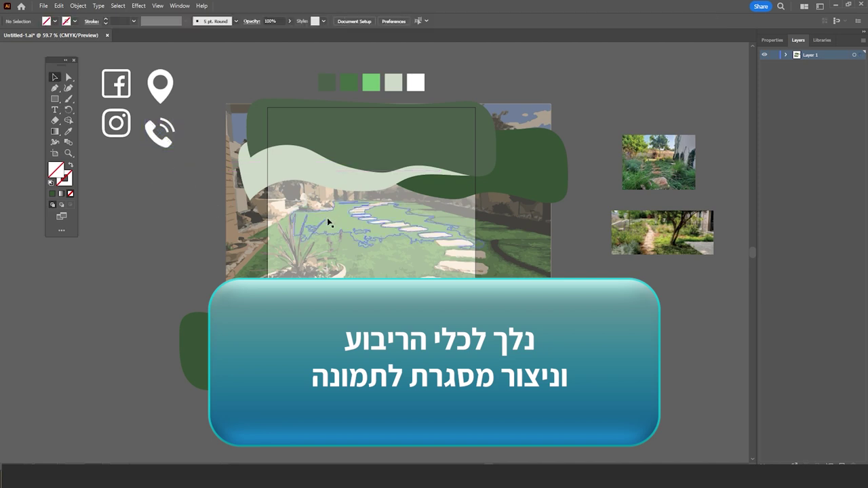
Draw a rounded rectangle with a dark green 6 pt outline and no fill
{"action": "left_click", "coordinate": [55, 99]}
{"action": "left_click", "coordinate": [95, 98]}
{"action": "left_click_drag", "start_coordinate": [396, 220], "coordinate": [442, 269]}
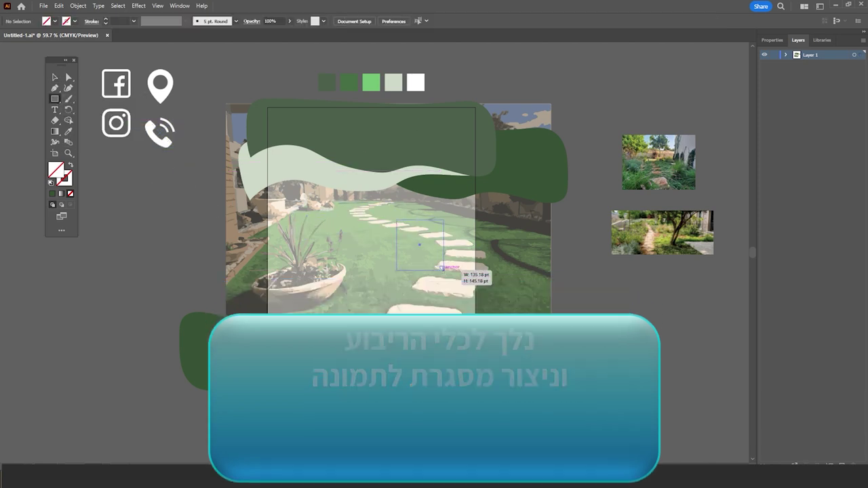
{"action": "key", "text": "i"}
{"action": "left_click", "coordinate": [348, 82]}
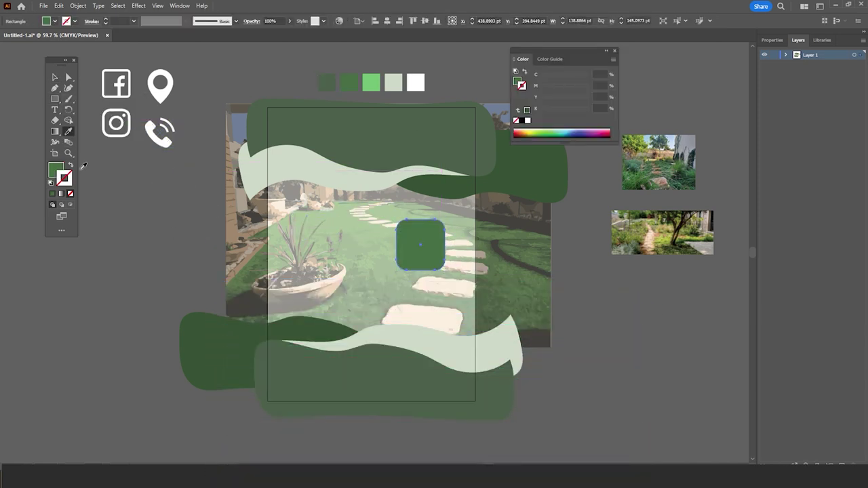
{"action": "key", "text": "shift+x"}
{"action": "left_click", "coordinate": [133, 21]}
{"action": "left_click", "coordinate": [146, 110]}
{"action": "key", "text": "v"}
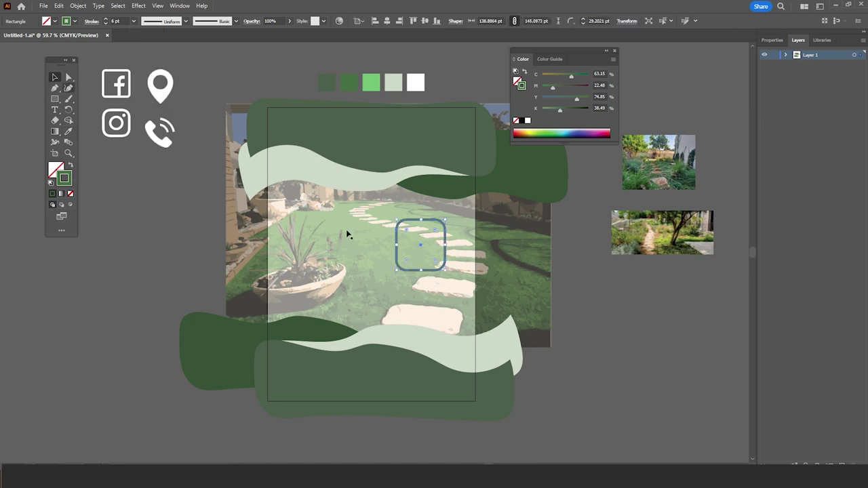
Duplicate the rounded rectangle as a solid green copy and bring the garden photo beside it
{"action": "left_click_drag", "start_coordinate": [634, 243], "coordinate": [612, 251]}
{"action": "left_click_drag", "start_coordinate": [430, 224], "coordinate": [359, 253]}
{"action": "key", "text": "shift+x"}
{"action": "left_click_drag", "start_coordinate": [641, 241], "coordinate": [354, 280]}
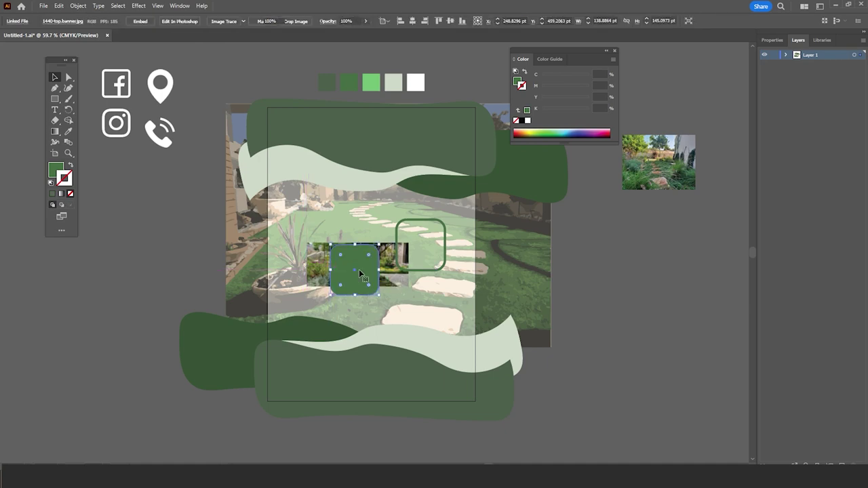
{"action": "double_click", "coordinate": [356, 231]}
{"action": "key", "text": "Escape"}
{"action": "left_click", "coordinate": [626, 297]}
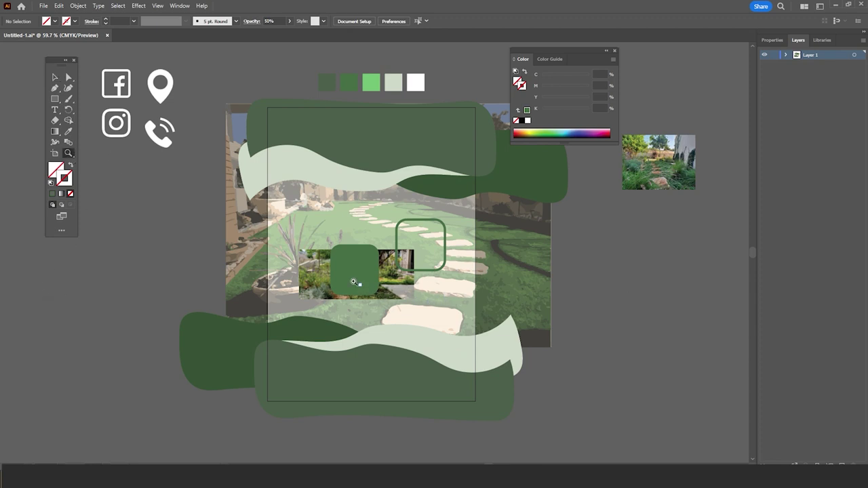
{"action": "left_click_drag", "start_coordinate": [354, 282], "coordinate": [350, 252]}
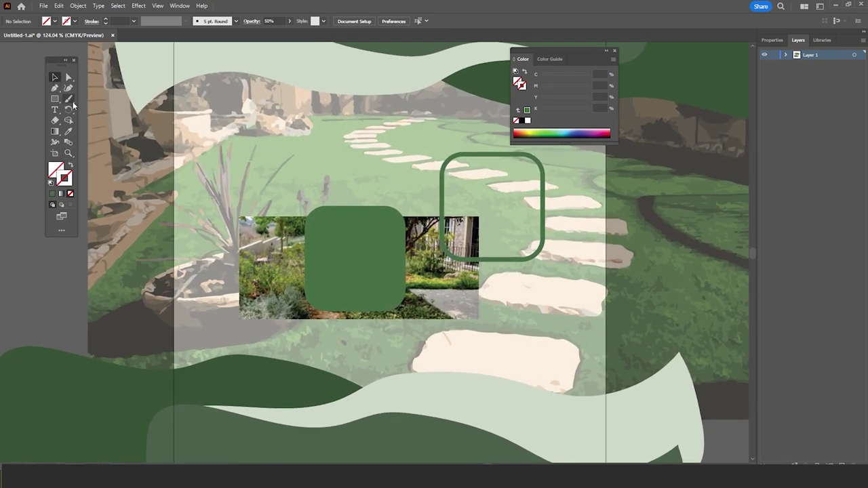
Clip the garden photo to the filled rounded square and set it inside the outline frame
{"action": "left_click_drag", "start_coordinate": [266, 261], "coordinate": [261, 249]}
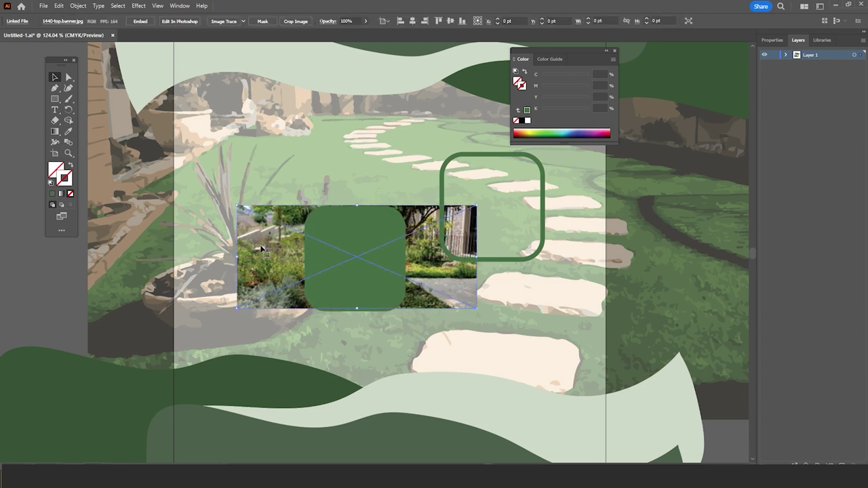
{"action": "left_click", "coordinate": [382, 249], "text": "shift"}
{"action": "right_click", "coordinate": [370, 217]}
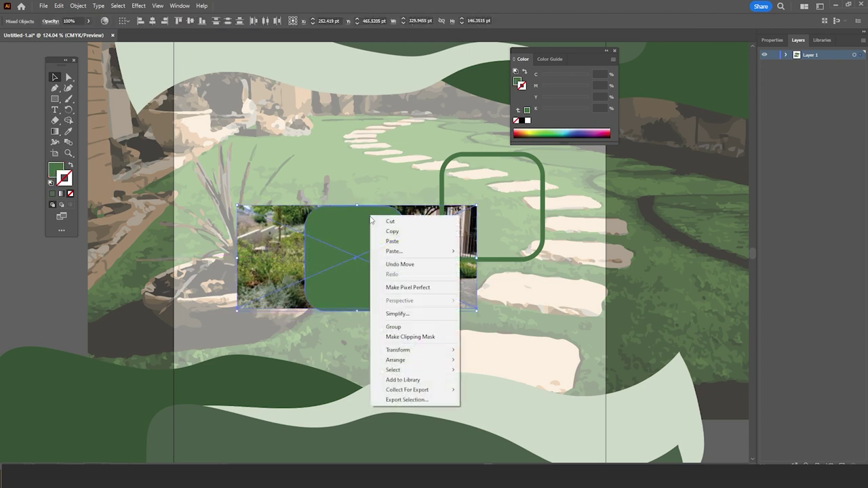
{"action": "left_click", "coordinate": [419, 338]}
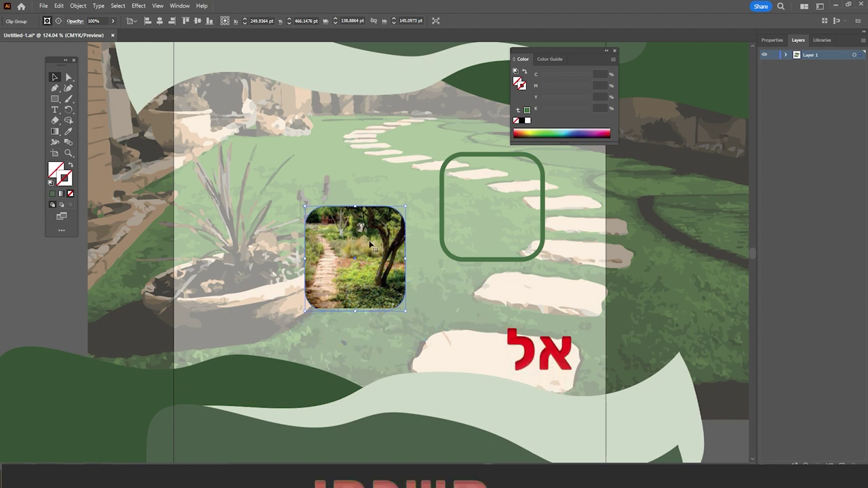
{"action": "left_click_drag", "start_coordinate": [379, 241], "coordinate": [491, 198]}
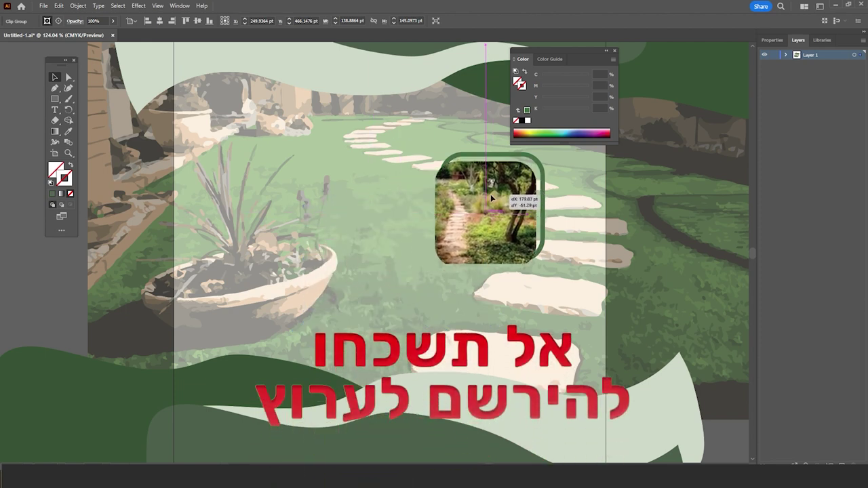
{"action": "left_click_drag", "start_coordinate": [492, 195], "coordinate": [493, 195]}
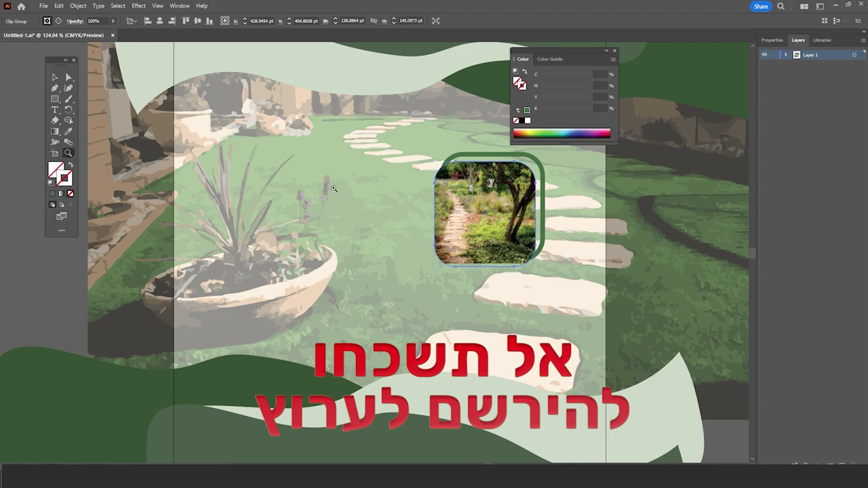
Enlarge the outline frame and clipped photo together
{"action": "left_click_drag", "start_coordinate": [334, 188], "coordinate": [219, 191]}
{"action": "left_click", "coordinate": [384, 211]}
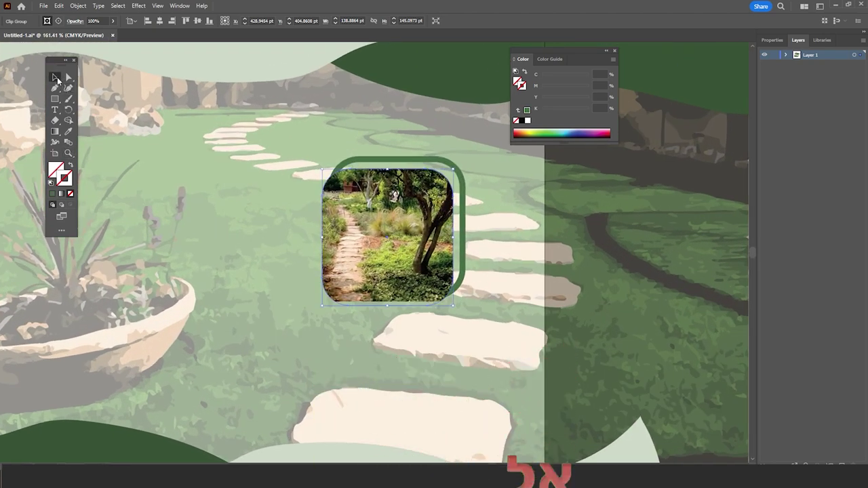
{"action": "left_click", "coordinate": [55, 77]}
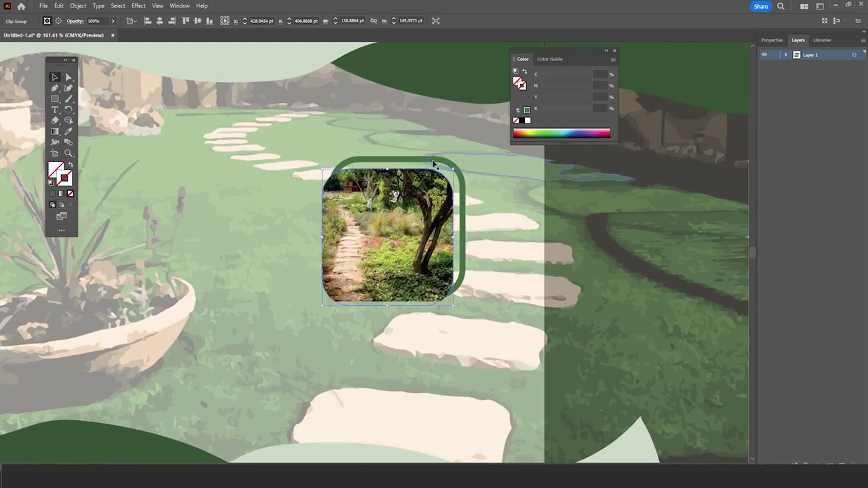
{"action": "key", "text": "ctrl+a"}
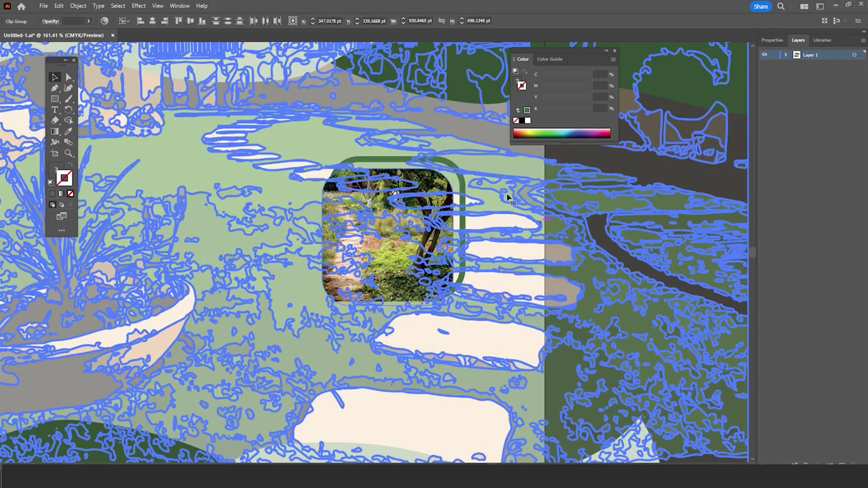
{"action": "left_click", "coordinate": [414, 159]}
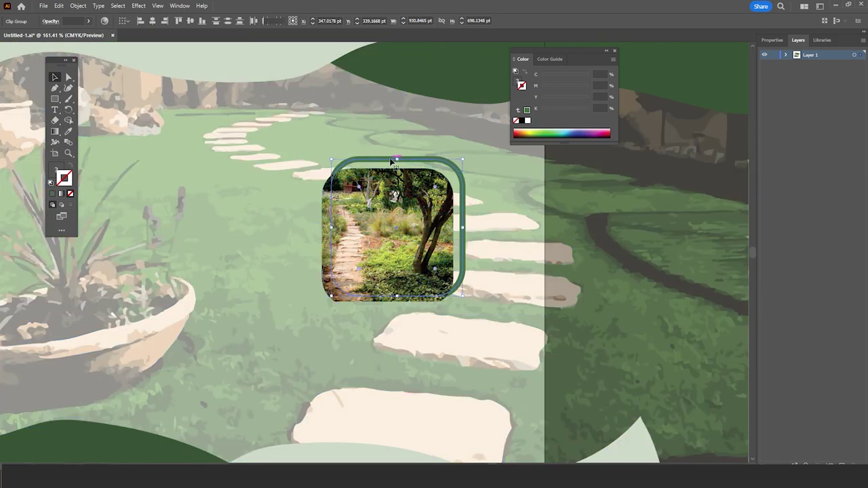
{"action": "left_click", "coordinate": [360, 175], "text": "shift"}
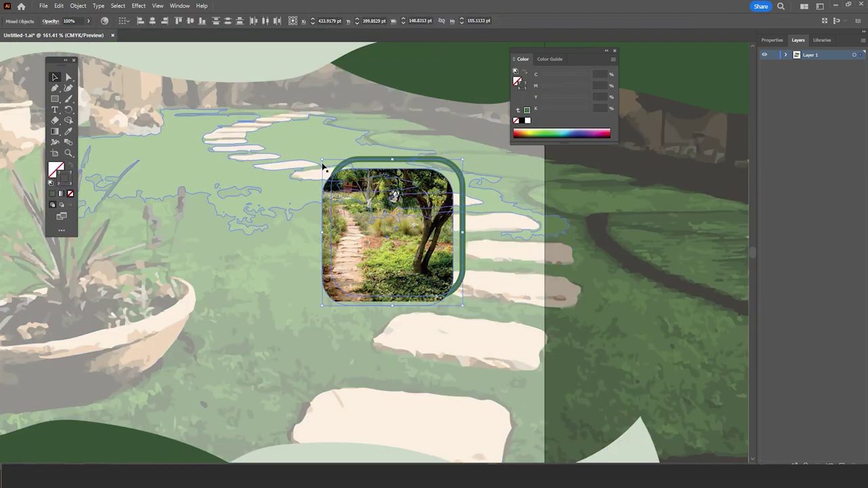
{"action": "left_click_drag", "start_coordinate": [321, 161], "coordinate": [301, 138]}
Shift the entire artwork into place and zoom out to view the whole flyer
{"action": "key", "text": "ctrl+a"}
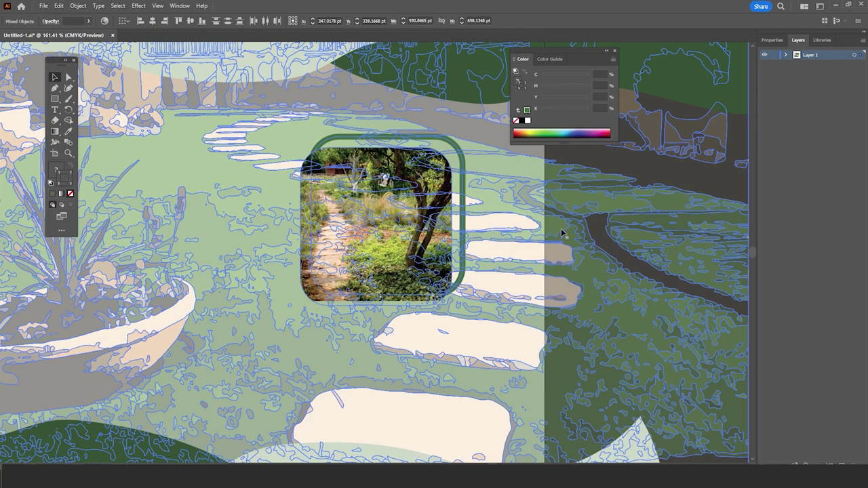
{"action": "left_click_drag", "start_coordinate": [561, 233], "coordinate": [575, 235]}
{"action": "left_click_drag", "start_coordinate": [672, 232], "coordinate": [750, 253]}
{"action": "left_click", "coordinate": [68, 153]}
{"action": "scroll", "coordinate": [210, 184], "scroll_direction": "down", "scroll_amount": 5}
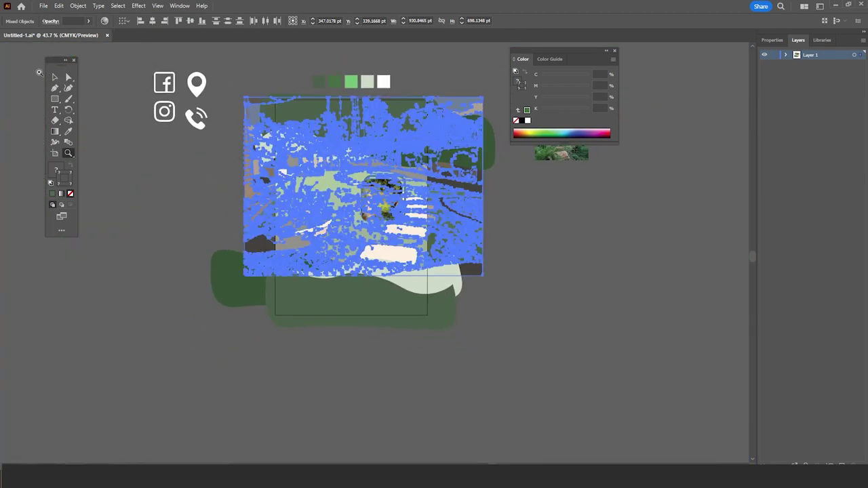
Nudge the small framed photo slightly to the right
{"action": "left_click", "coordinate": [55, 76]}
{"action": "left_click", "coordinate": [153, 162]}
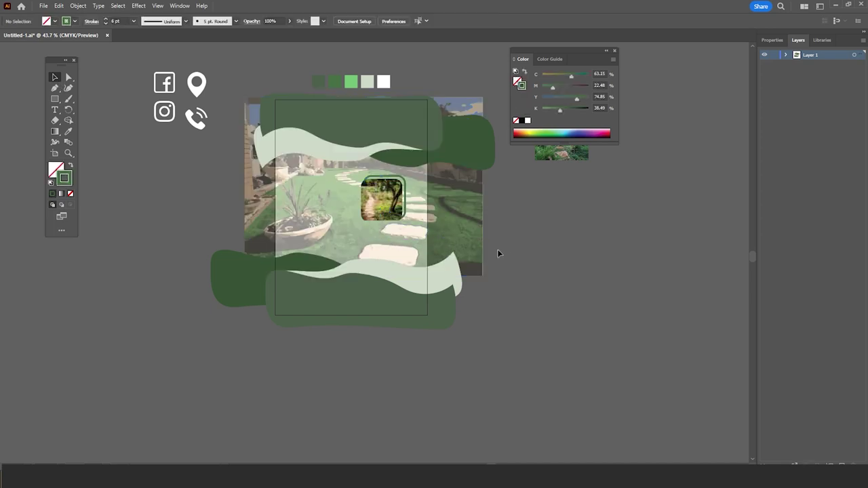
{"action": "left_click", "coordinate": [402, 184]}
{"action": "left_click_drag", "start_coordinate": [387, 197], "coordinate": [395, 196]}
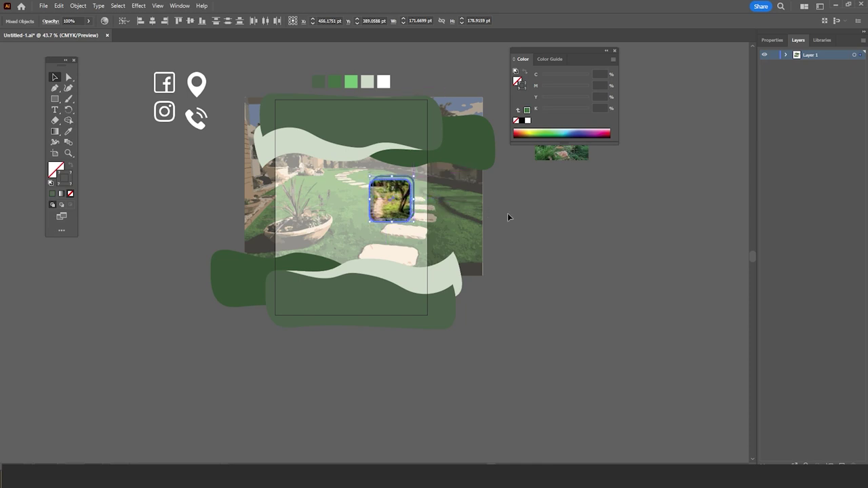
{"action": "left_click", "coordinate": [537, 197]}
Draw a green-filled, unstroked square with rounded corners on the flyer's left side
{"action": "scroll", "coordinate": [515, 217], "scroll_direction": "up", "scroll_amount": 2}
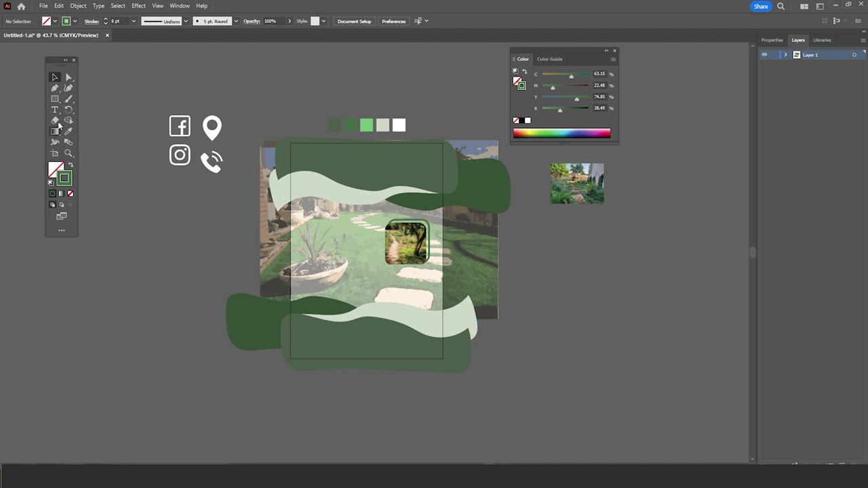
{"action": "left_click_drag", "start_coordinate": [316, 234], "coordinate": [351, 267]}
{"action": "left_click", "coordinate": [70, 166]}
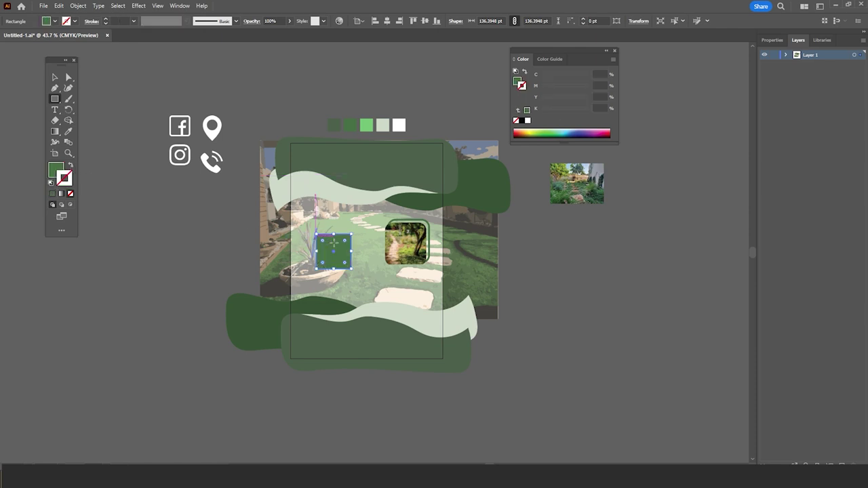
{"action": "left_click_drag", "start_coordinate": [324, 242], "coordinate": [322, 247]}
Drop the second garden photo over the rounded green square and shrink it to fit
{"action": "left_click", "coordinate": [55, 77]}
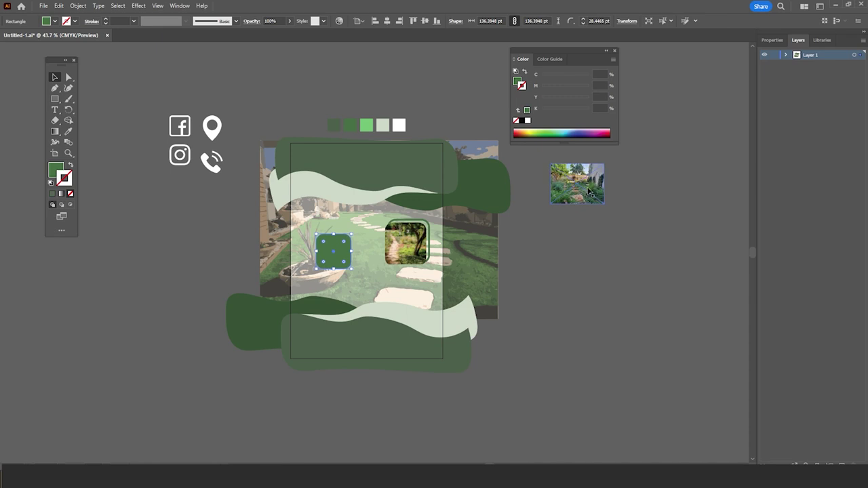
{"action": "left_click_drag", "start_coordinate": [590, 192], "coordinate": [531, 248]}
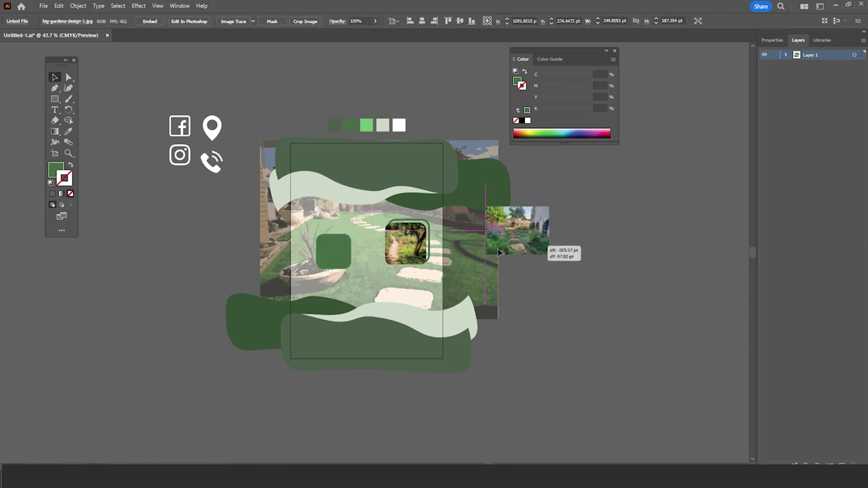
{"action": "left_click_drag", "start_coordinate": [531, 247], "coordinate": [320, 275]}
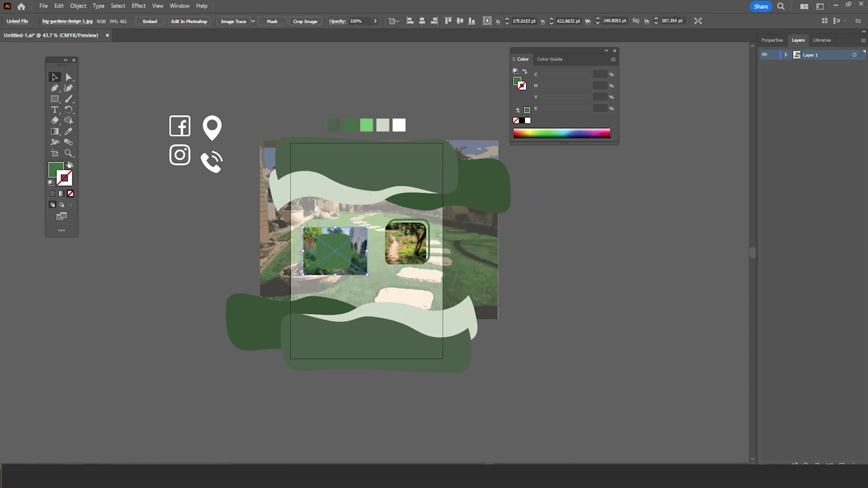
{"action": "left_click_drag", "start_coordinate": [366, 248], "coordinate": [396, 245]}
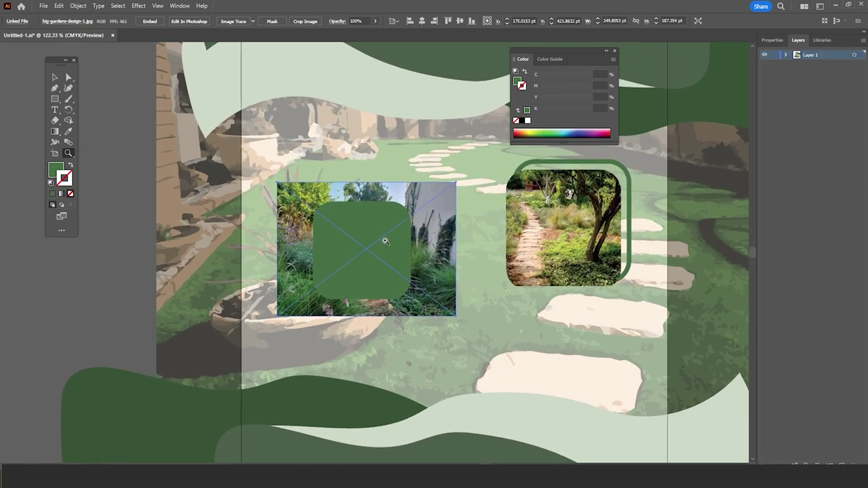
{"action": "left_click_drag", "start_coordinate": [450, 191], "coordinate": [429, 208]}
Clip the photo inside the rounded square with Make Clipping Mask and move it to the top left
{"action": "left_click", "coordinate": [374, 227], "text": "shift"}
{"action": "right_click", "coordinate": [374, 228]}
{"action": "left_click", "coordinate": [402, 347]}
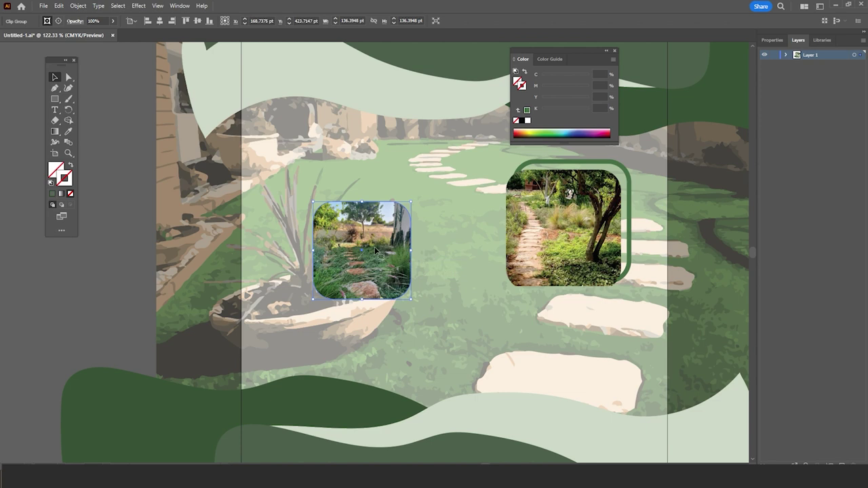
{"action": "left_click_drag", "start_coordinate": [375, 250], "coordinate": [348, 270]}
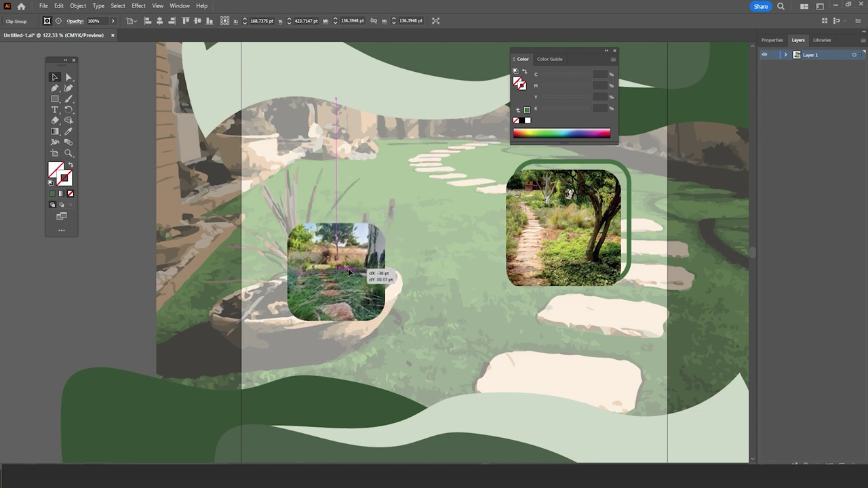
{"action": "left_click_drag", "start_coordinate": [348, 268], "coordinate": [332, 193]}
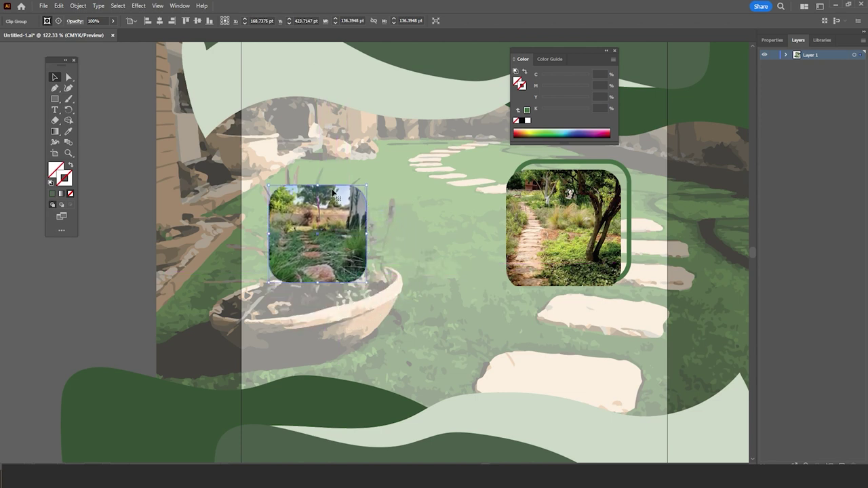
{"action": "mouse_move", "coordinate": [321, 224]}
{"action": "left_mouse_down"}
{"action": "mouse_move", "coordinate": [309, 173]}
{"action": "mouse_move", "coordinate": [339, 195]}
{"action": "left_mouse_up"}
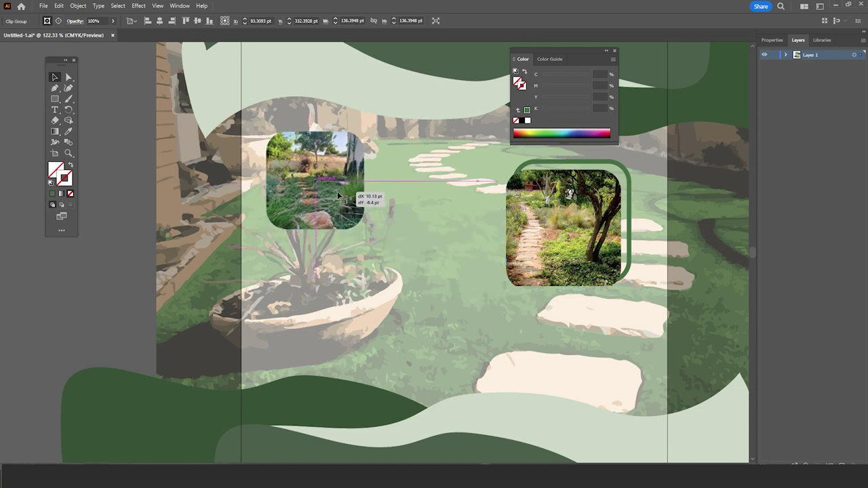
{"action": "left_click", "coordinate": [445, 252]}
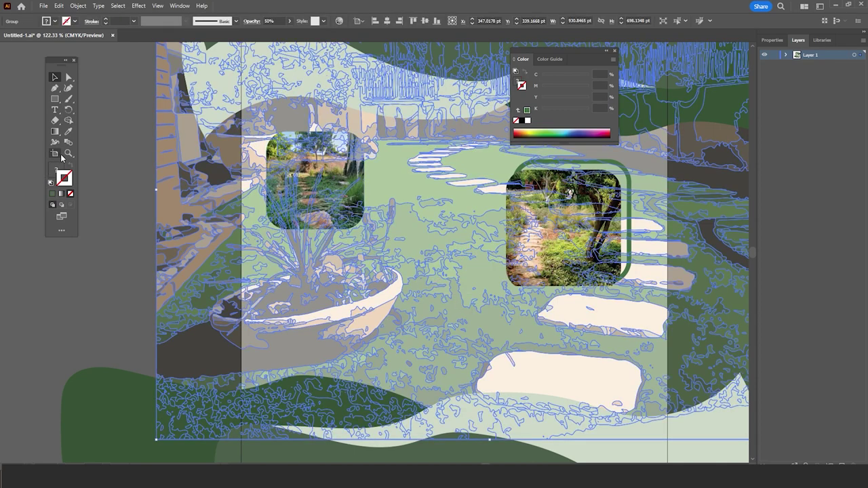
Zoom out, nudge the small clipped photo right, and drag the location pin down onto the flyer
{"action": "double_click", "coordinate": [61, 156]}
{"action": "key", "text": "Escape"}
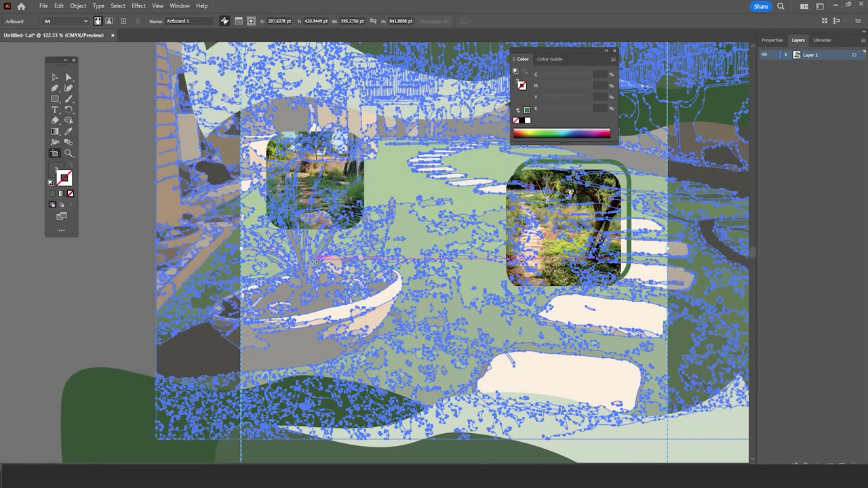
{"action": "left_click", "coordinate": [68, 152]}
{"action": "left_click_drag", "start_coordinate": [305, 231], "coordinate": [197, 231]}
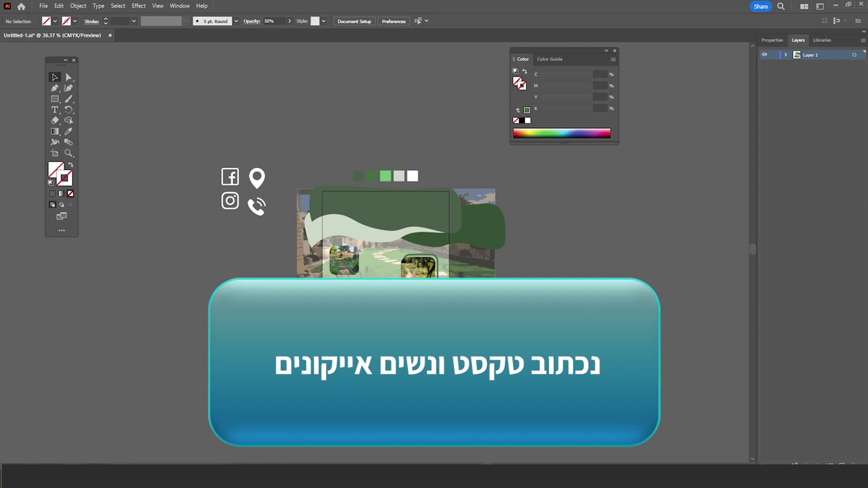
{"action": "scroll", "coordinate": [397, 224], "scroll_direction": "down", "scroll_amount": 1}
{"action": "scroll", "coordinate": [378, 263], "scroll_direction": "down", "scroll_amount": 1}
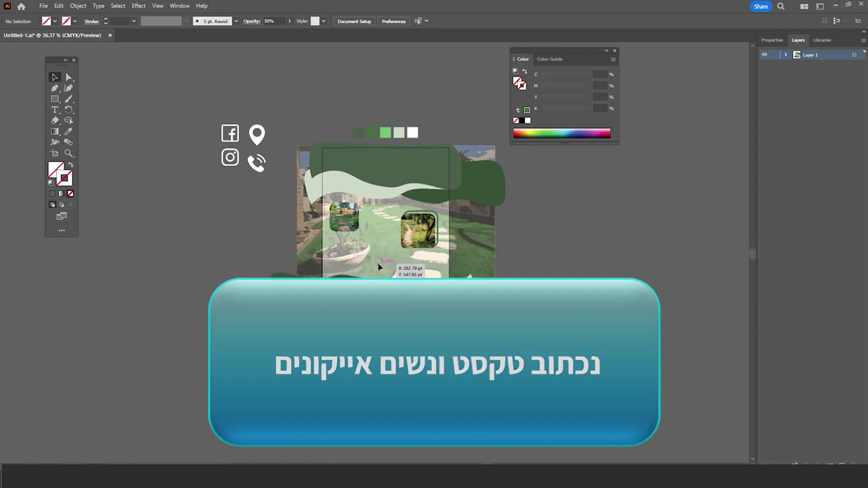
{"action": "left_click_drag", "start_coordinate": [342, 231], "coordinate": [347, 228]}
{"action": "left_click", "coordinate": [575, 246]}
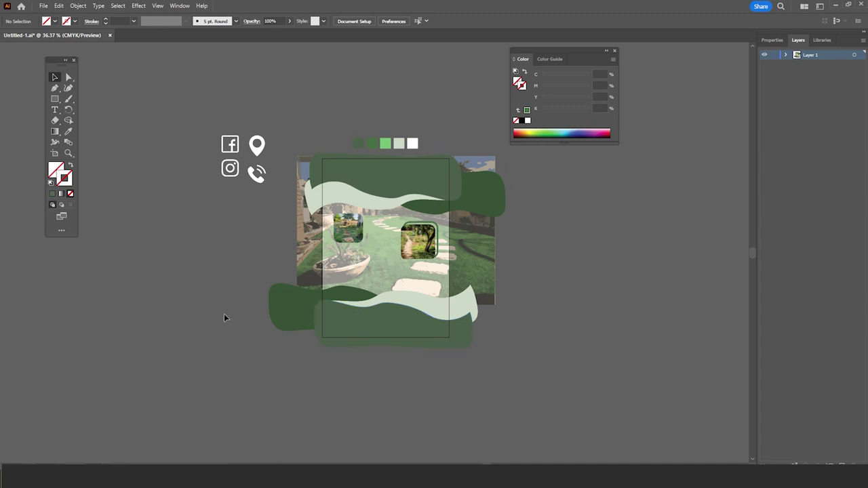
{"action": "left_click_drag", "start_coordinate": [249, 156], "coordinate": [364, 338]}
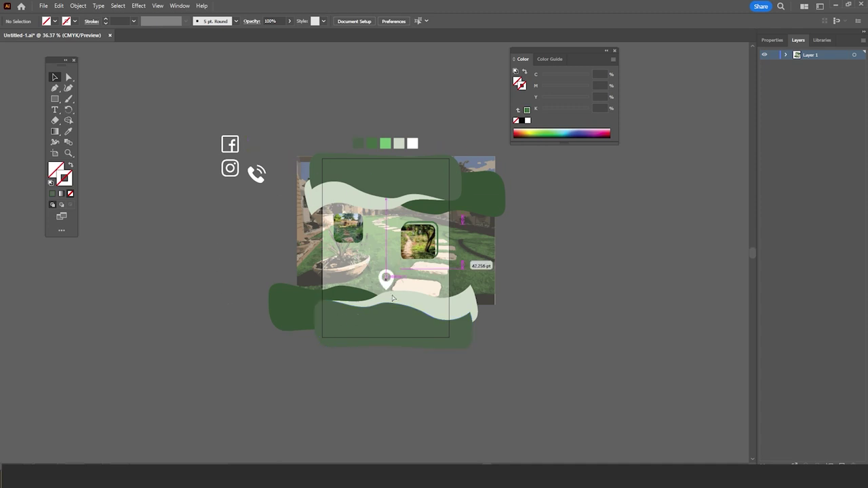
Set up the Type tool with a white fill and the Assistant Bold font
{"action": "left_click", "coordinate": [388, 384]}
{"action": "left_click", "coordinate": [55, 109]}
{"action": "double_click", "coordinate": [55, 170]}
{"action": "left_click", "coordinate": [318, 146]}
{"action": "key", "text": "Return"}
{"action": "type", "text": "Assistant"}
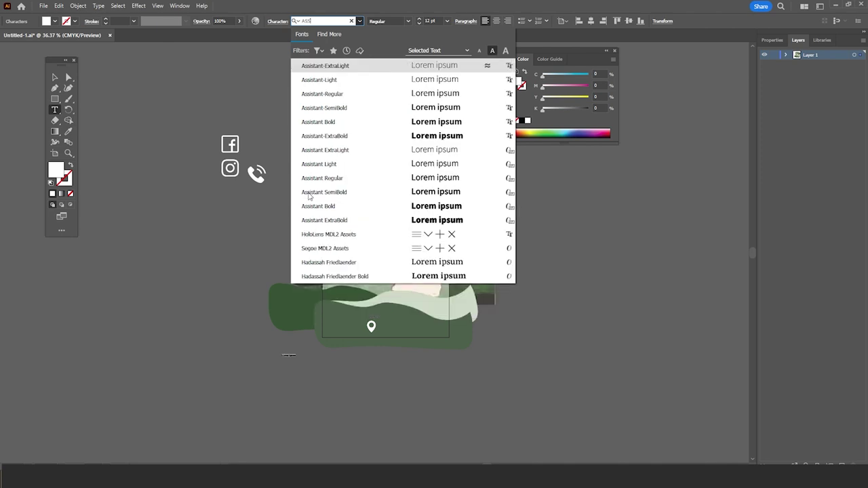
{"action": "left_click", "coordinate": [325, 206]}
{"action": "key", "text": "Escape"}
Enlarge the placeholder text near the pin and replace it with the Hebrew city name
{"action": "mouse_move", "coordinate": [299, 359]}
{"action": "left_mouse_down"}
{"action": "mouse_move", "coordinate": [331, 354]}
{"action": "mouse_move", "coordinate": [359, 330]}
{"action": "mouse_move", "coordinate": [407, 339]}
{"action": "left_mouse_up"}
{"action": "key", "text": "z"}
{"action": "key", "text": "t"}
{"action": "triple_click", "coordinate": [330, 314]}
{"action": "type", "text": "B"}
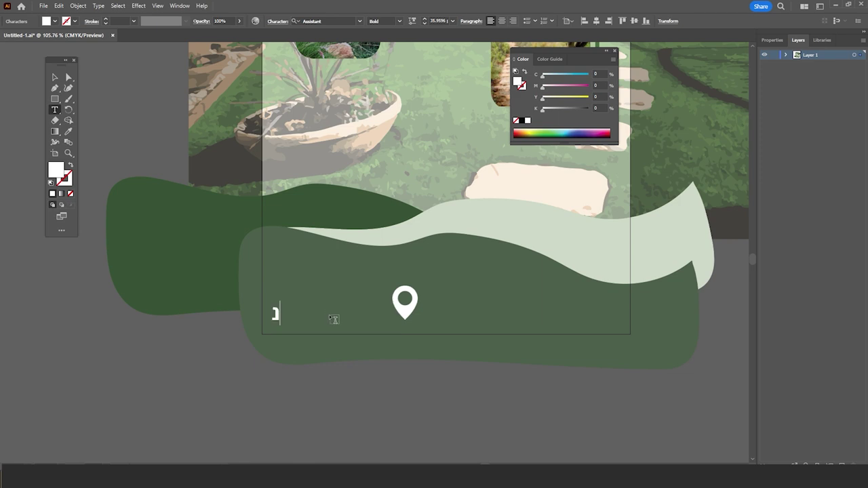
{"action": "type", "text": "תניה , המרכז"}
{"action": "key", "text": "Escape"}
Move the pin beside the city text, copy the text as the phone number, and bring down the phone icon
{"action": "left_click", "coordinate": [392, 301]}
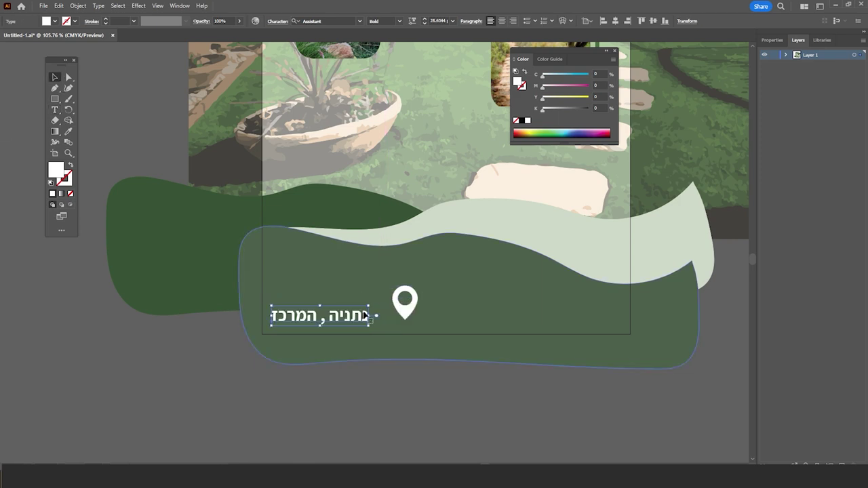
{"action": "mouse_move", "coordinate": [400, 312]}
{"action": "left_mouse_down"}
{"action": "mouse_move", "coordinate": [390, 312]}
{"action": "mouse_move", "coordinate": [498, 318]}
{"action": "left_mouse_up"}
{"action": "left_click", "coordinate": [428, 353]}
{"action": "double_click", "coordinate": [480, 315]}
{"action": "type", "text": "052-882264"}
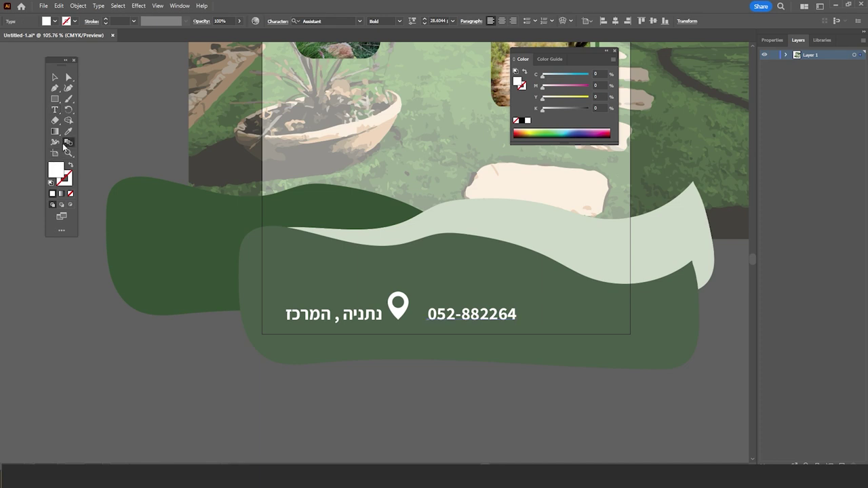
{"action": "key", "text": "ctrl+minus"}
{"action": "key", "text": "ctrl+minus"}
{"action": "key", "text": "ctrl+minus"}
{"action": "left_click_drag", "start_coordinate": [197, 113], "coordinate": [355, 251]}
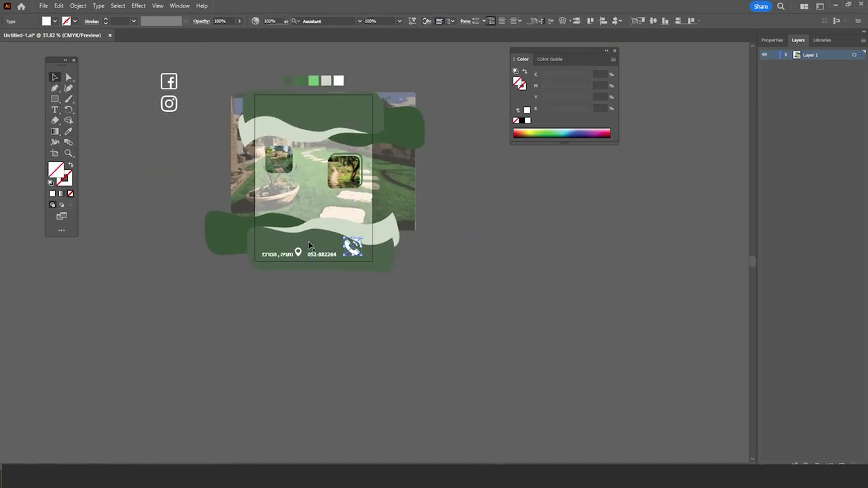
Shrink the phone icon after the number and add two horizontal ruler guides around the contact row
{"action": "scroll", "coordinate": [335, 257], "scroll_direction": "up", "scroll_amount": 5}
{"action": "left_click_drag", "start_coordinate": [408, 205], "coordinate": [365, 250]}
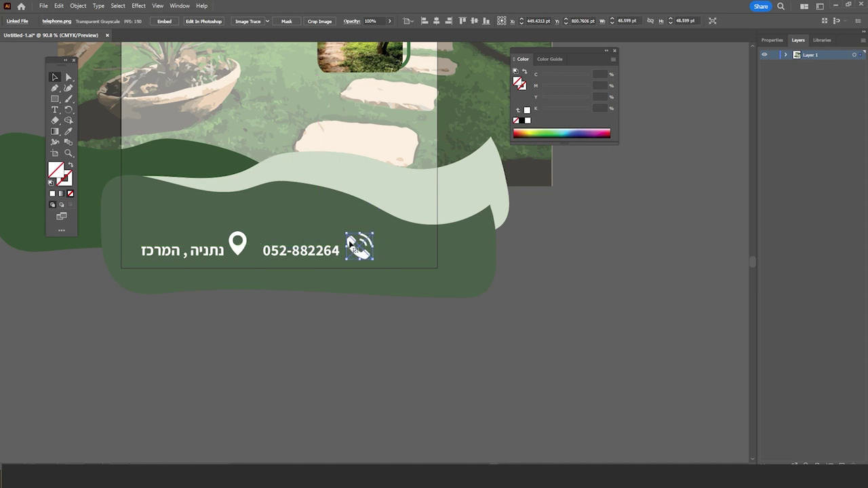
{"action": "key", "text": "ctrl+r"}
{"action": "left_click_drag", "start_coordinate": [264, 228], "coordinate": [264, 229]}
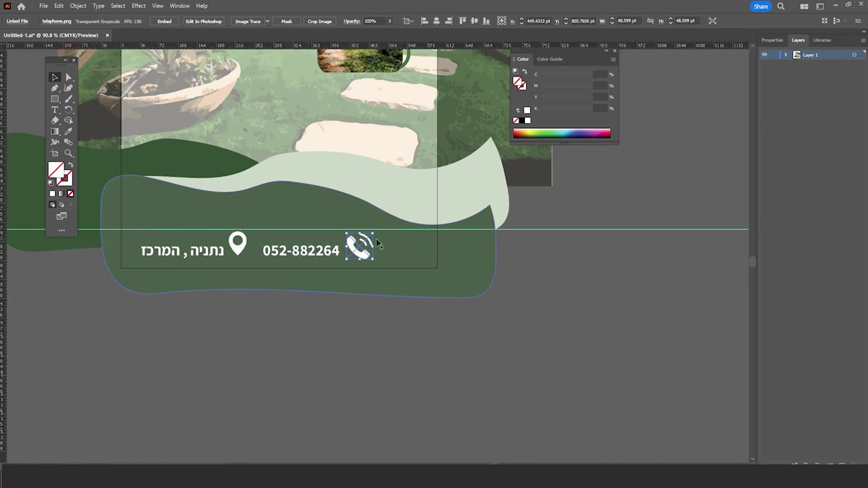
{"action": "left_click_drag", "start_coordinate": [253, 45], "coordinate": [254, 256]}
Shift the phone number with its icon and the pin with city text right to align between the guides
{"action": "left_click", "coordinate": [389, 322]}
{"action": "left_click_drag", "start_coordinate": [389, 322], "coordinate": [299, 241]}
{"action": "left_click_drag", "start_coordinate": [357, 247], "coordinate": [392, 248]}
{"action": "left_click", "coordinate": [237, 244]}
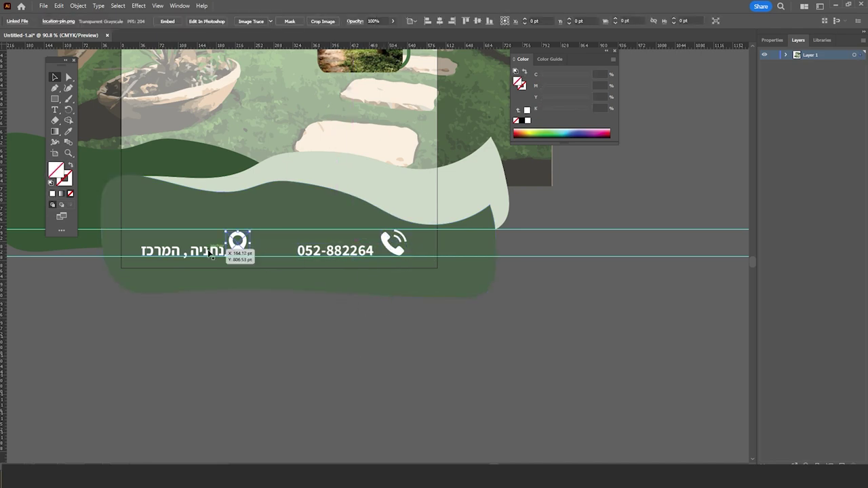
{"action": "left_click_drag", "start_coordinate": [239, 246], "coordinate": [259, 246]}
{"action": "key", "text": "ctrl+shift+a"}
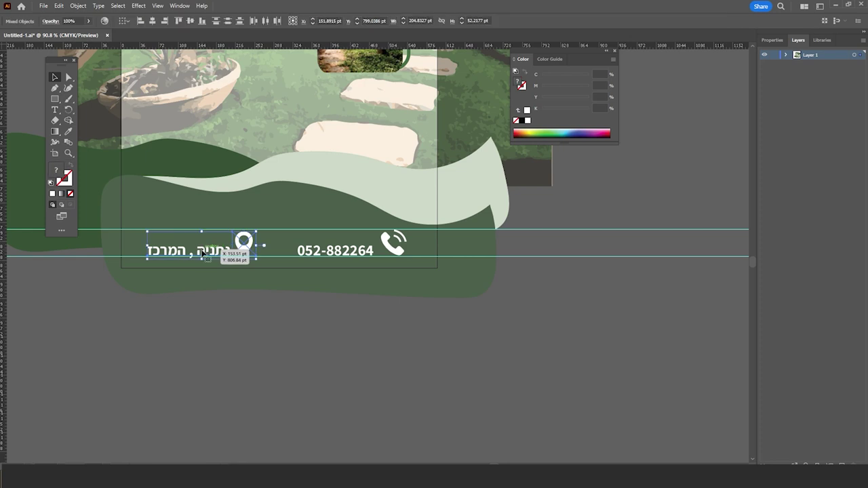
{"action": "scroll", "coordinate": [258, 198], "scroll_direction": "down", "scroll_amount": 5}
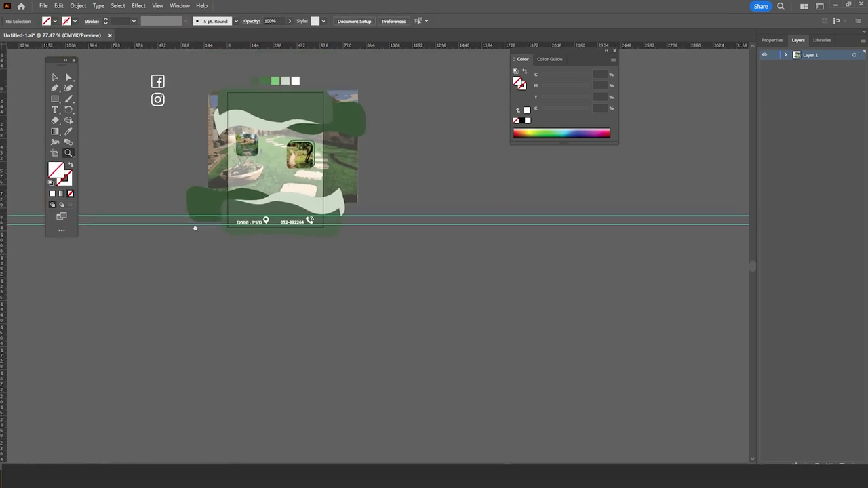
Create a large white (ffffff) heading above the flyer reading גינון
{"action": "scroll", "coordinate": [290, 111], "scroll_direction": "up", "scroll_amount": 3}
{"action": "key", "text": "t"}
{"action": "left_click", "coordinate": [286, 99]}
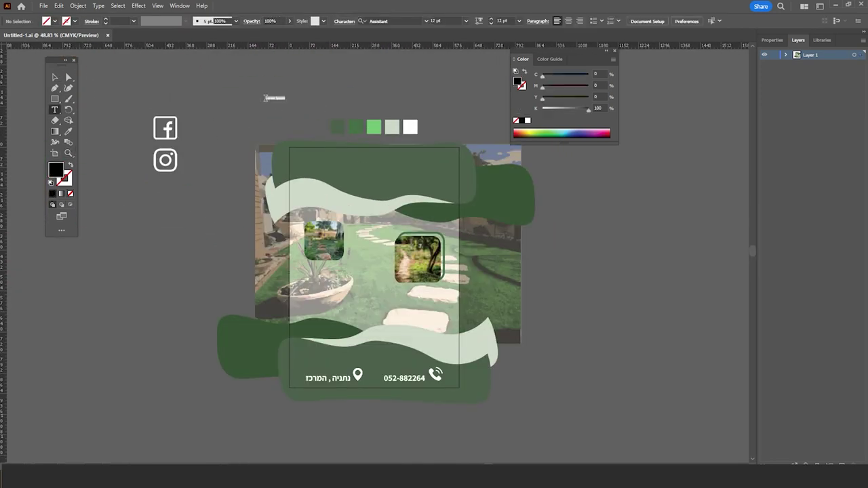
{"action": "left_click", "coordinate": [55, 77]}
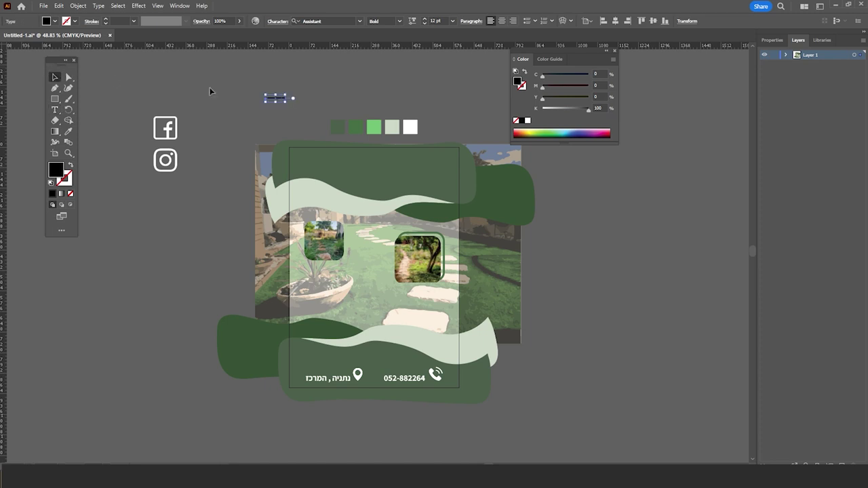
{"action": "left_click_drag", "start_coordinate": [289, 93], "coordinate": [374, 80]}
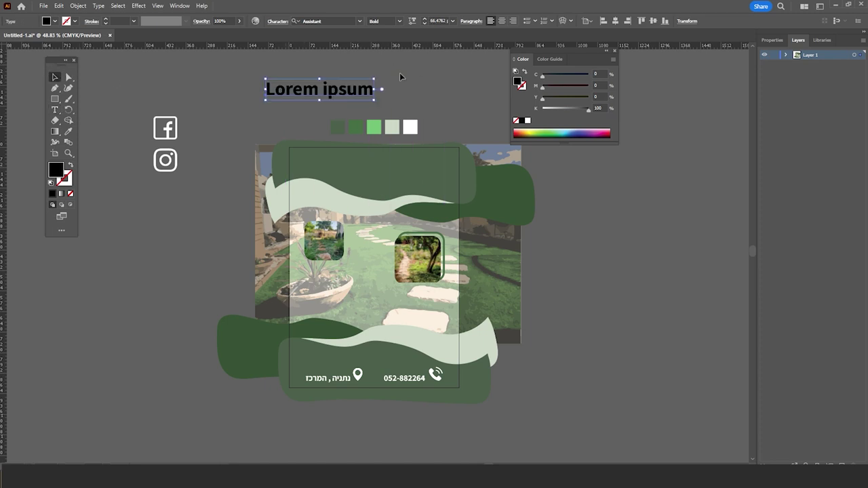
{"action": "double_click", "coordinate": [57, 171]}
{"action": "type", "text": "ffffff"}
{"action": "key", "text": "Return"}
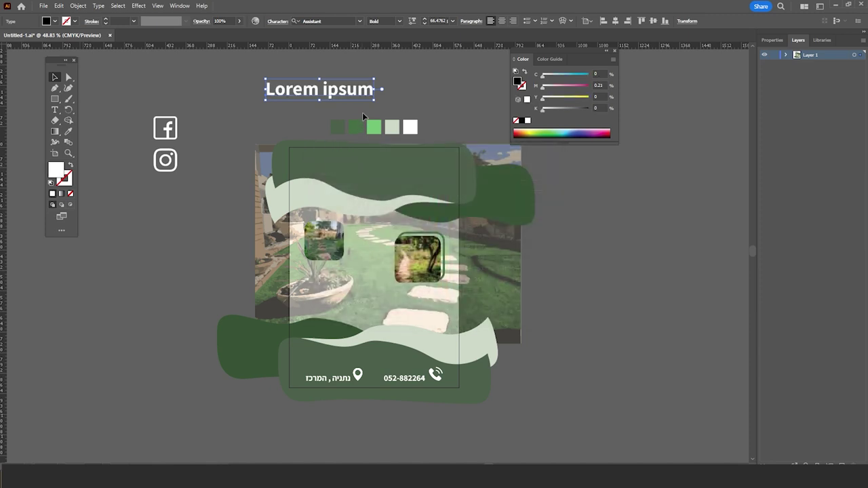
{"action": "double_click", "coordinate": [345, 93]}
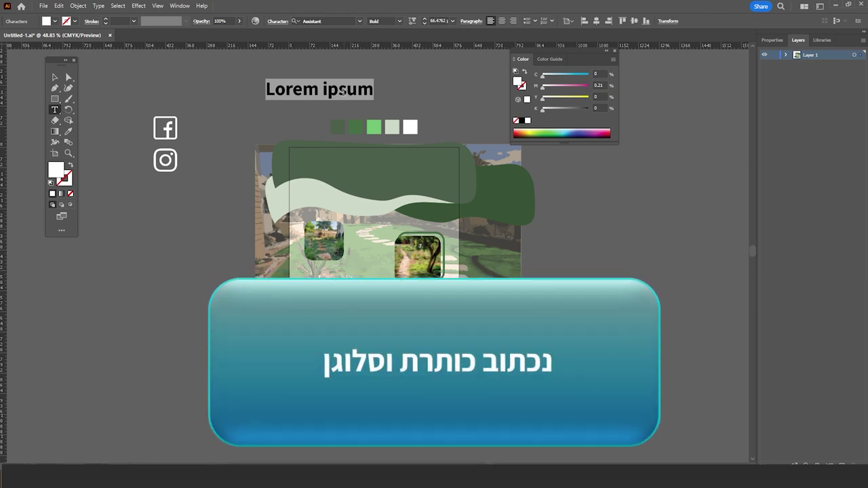
{"action": "type", "text": "ג"}
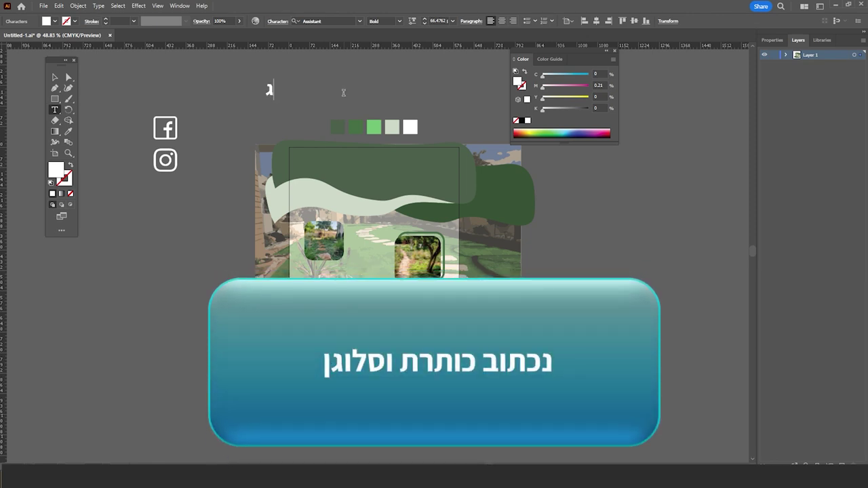
{"action": "type", "text": "ינון"}
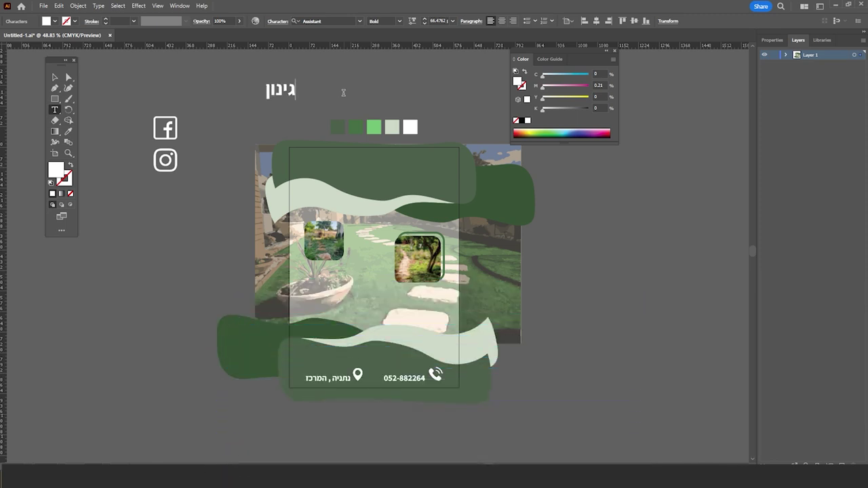
Copy the גינון heading directly below and retype the copy as ברמה אחרת
{"action": "left_click", "coordinate": [55, 77]}
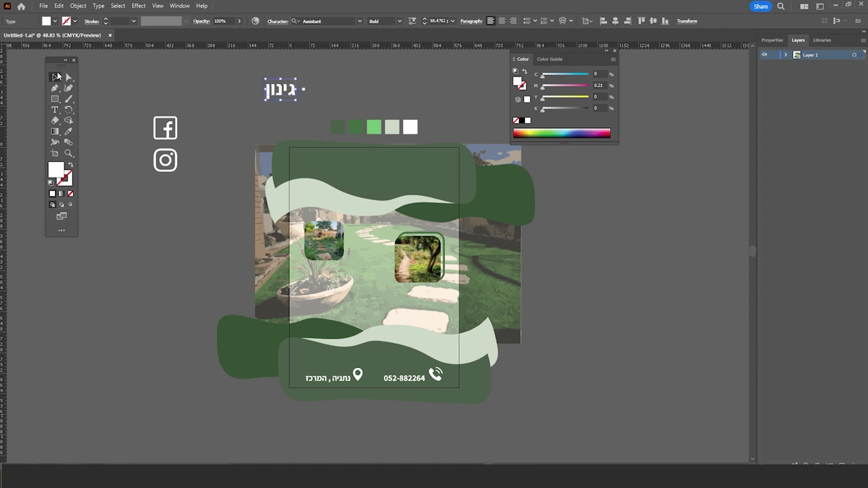
{"action": "left_click_drag", "start_coordinate": [279, 91], "coordinate": [278, 107]}
{"action": "key", "text": "t"}
{"action": "double_click", "coordinate": [278, 107]}
{"action": "type", "text": "הר"}
{"action": "type", "text": "מה אחרת"}
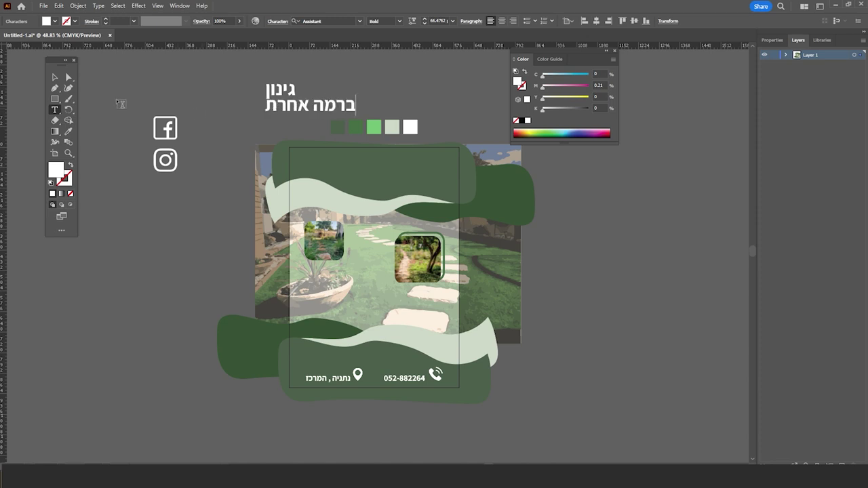
Move גינון right so it is centred over ברמה אחרת
{"action": "left_click", "coordinate": [57, 78]}
{"action": "mouse_move", "coordinate": [284, 89]}
{"action": "left_mouse_down"}
{"action": "mouse_move", "coordinate": [321, 88]}
{"action": "mouse_move", "coordinate": [349, 66]}
{"action": "mouse_move", "coordinate": [329, 84]}
{"action": "left_mouse_up"}
{"action": "left_click", "coordinate": [381, 82]}
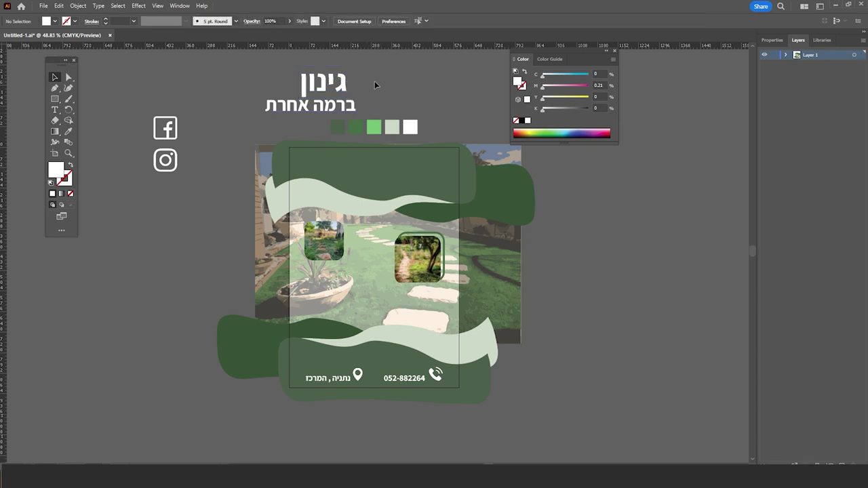
{"action": "left_click_drag", "start_coordinate": [341, 83], "coordinate": [344, 84]}
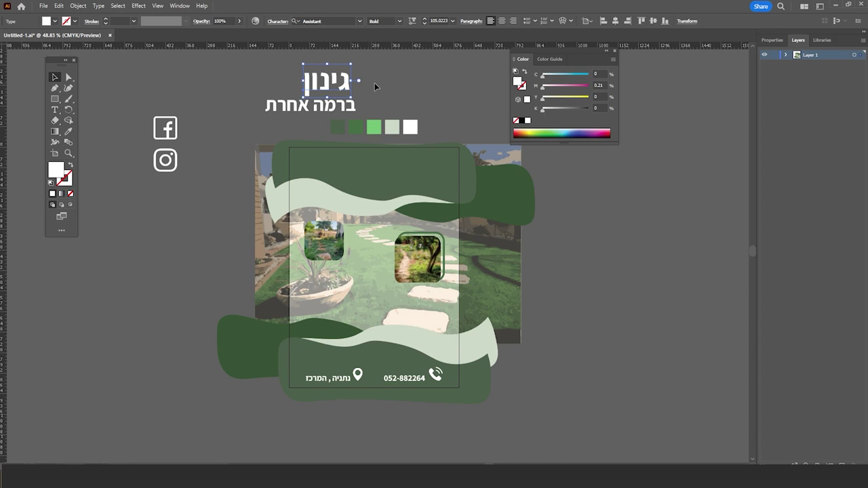
{"action": "left_click", "coordinate": [415, 80]}
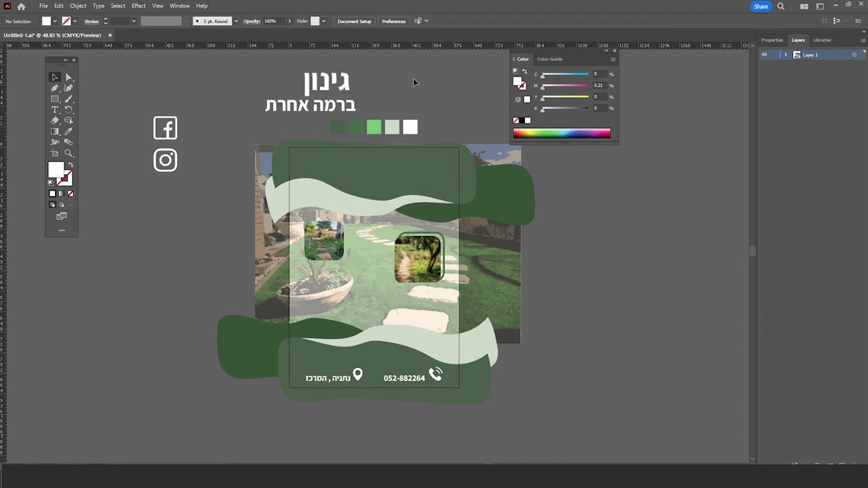
{"action": "left_click", "coordinate": [296, 107]}
Place the two-line Hebrew title on the flyer's top green wave and drag the Facebook icon onto its left
{"action": "left_click_drag", "start_coordinate": [332, 84], "coordinate": [427, 165]}
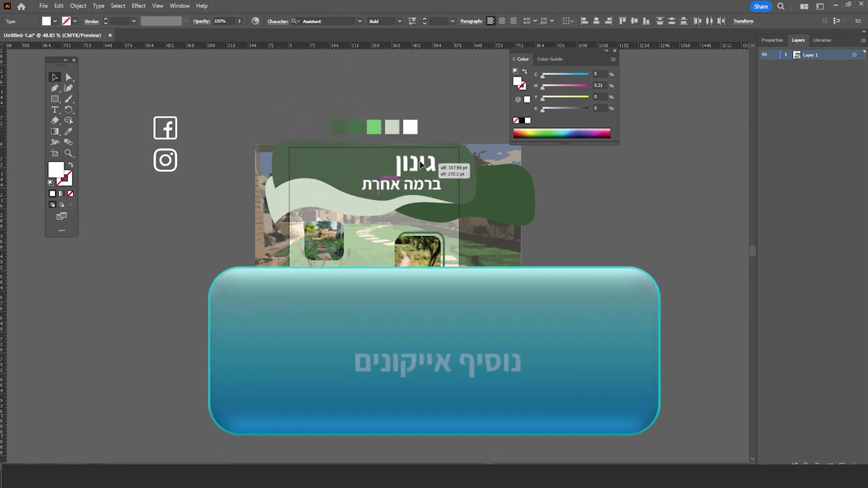
{"action": "left_click_drag", "start_coordinate": [427, 164], "coordinate": [429, 163]}
{"action": "left_click", "coordinate": [589, 217]}
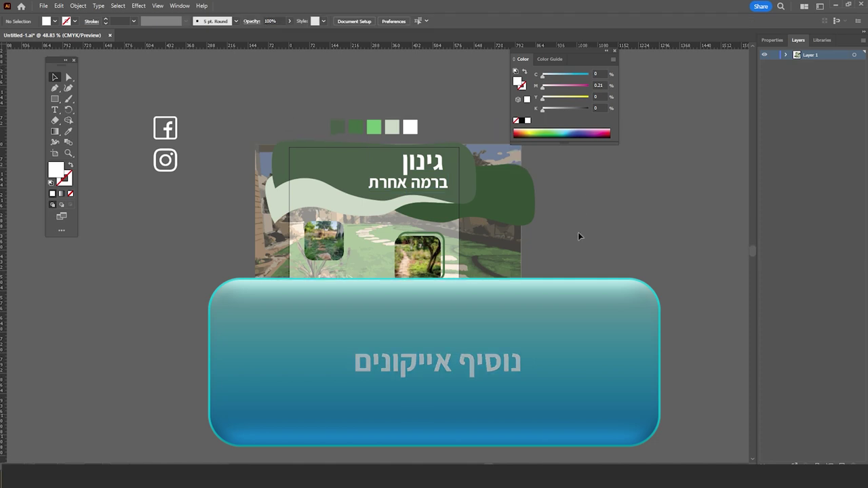
{"action": "mouse_move", "coordinate": [169, 133]}
{"action": "left_mouse_down"}
{"action": "mouse_move", "coordinate": [315, 188]}
{"action": "mouse_move", "coordinate": [318, 179]}
{"action": "mouse_move", "coordinate": [303, 194]}
{"action": "left_mouse_up"}
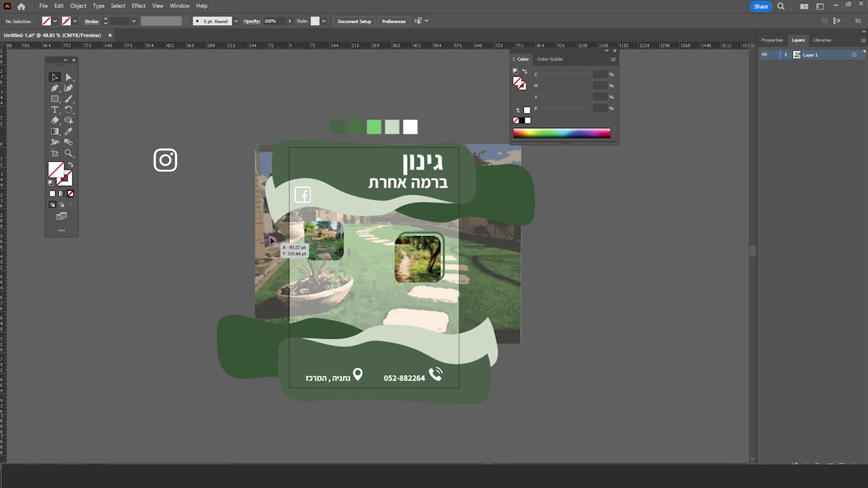
{"action": "left_click", "coordinate": [304, 205]}
Change the pale wave's fill to a darker, muted grey-green in the Color Picker
{"action": "double_click", "coordinate": [57, 171]}
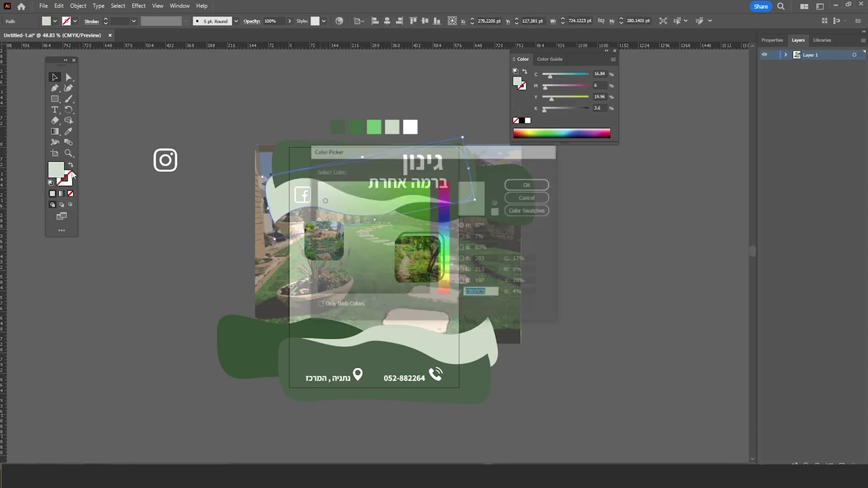
{"action": "left_click_drag", "start_coordinate": [338, 210], "coordinate": [326, 239]}
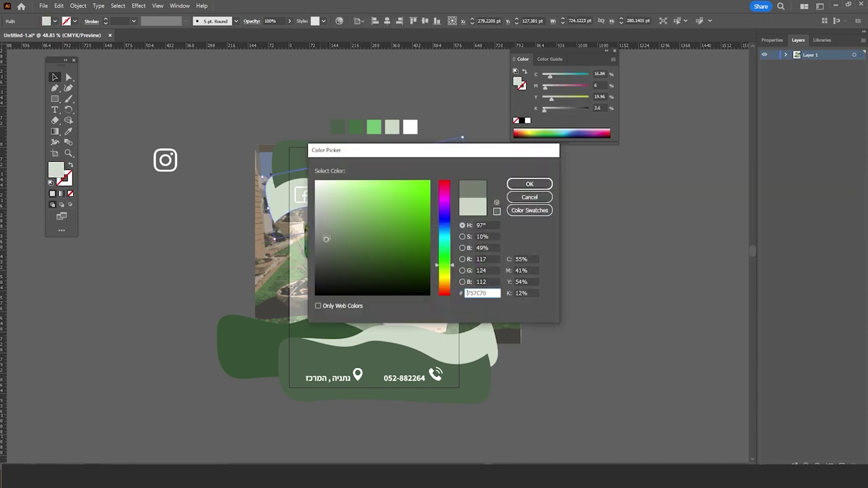
{"action": "left_click", "coordinate": [529, 184]}
{"action": "left_click", "coordinate": [553, 256]}
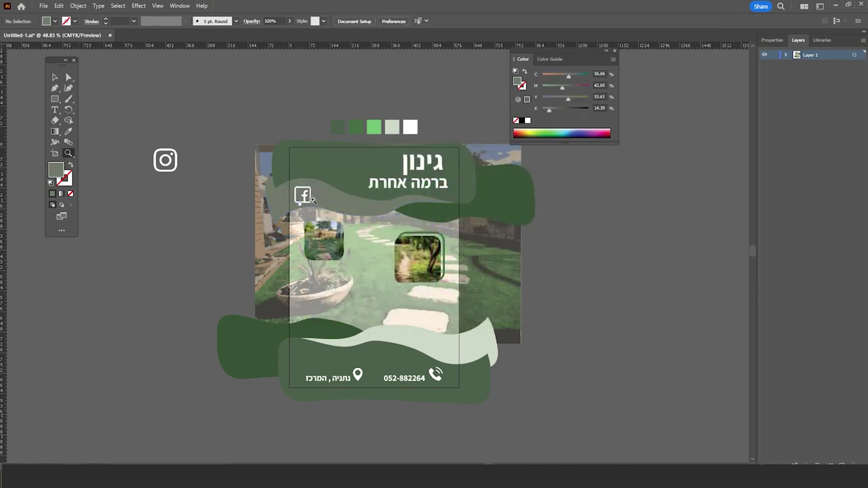
{"action": "left_click_drag", "start_coordinate": [312, 198], "coordinate": [329, 184]}
{"action": "mouse_move", "coordinate": [290, 231]}
{"action": "left_mouse_down"}
{"action": "mouse_move", "coordinate": [353, 199]}
{"action": "mouse_move", "coordinate": [194, 198]}
{"action": "left_mouse_up"}
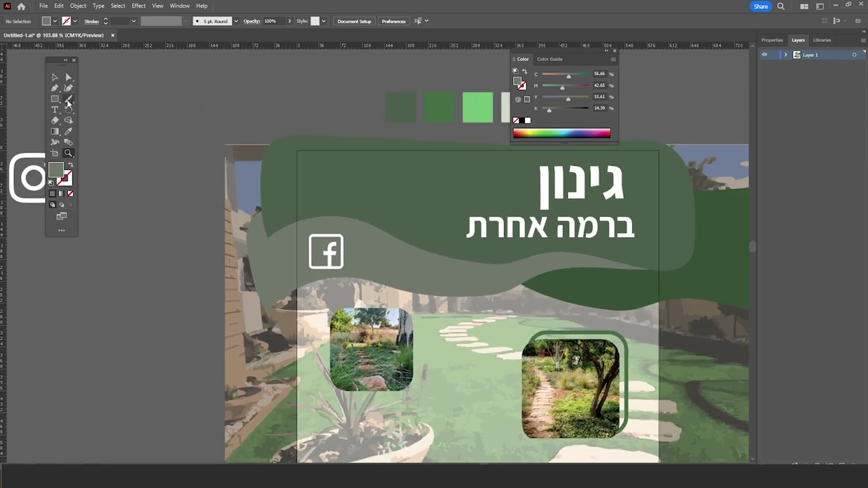
Shrink the Facebook icon and nudge it into place on the wave
{"action": "left_click", "coordinate": [326, 252]}
{"action": "left_click_drag", "start_coordinate": [343, 235], "coordinate": [330, 249]}
{"action": "left_click", "coordinate": [285, 271], "text": "shift"}
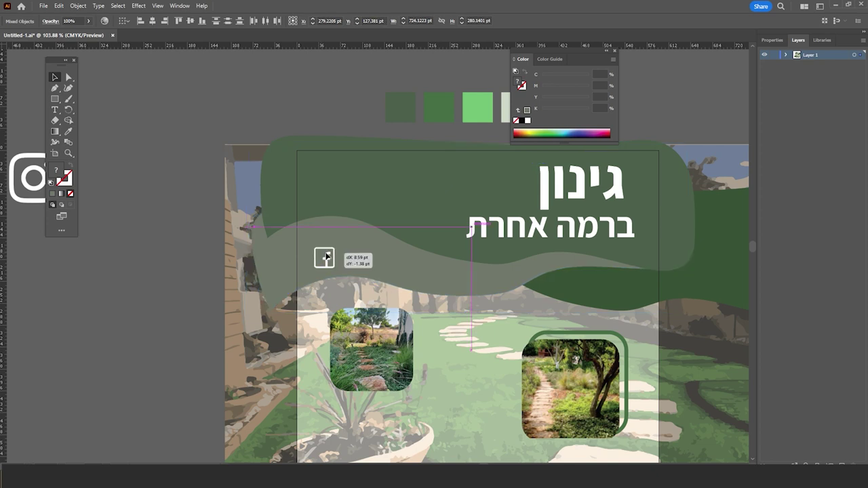
{"action": "left_click", "coordinate": [222, 251]}
{"action": "left_click_drag", "start_coordinate": [324, 261], "coordinate": [327, 259]}
Move the Instagram icon onto the wave right beside the Facebook icon
{"action": "scroll", "coordinate": [152, 229], "scroll_direction": "left", "scroll_amount": 2}
{"action": "mouse_move", "coordinate": [105, 181]}
{"action": "left_mouse_down"}
{"action": "mouse_move", "coordinate": [235, 219]}
{"action": "mouse_move", "coordinate": [229, 205]}
{"action": "mouse_move", "coordinate": [382, 259]}
{"action": "left_mouse_up"}
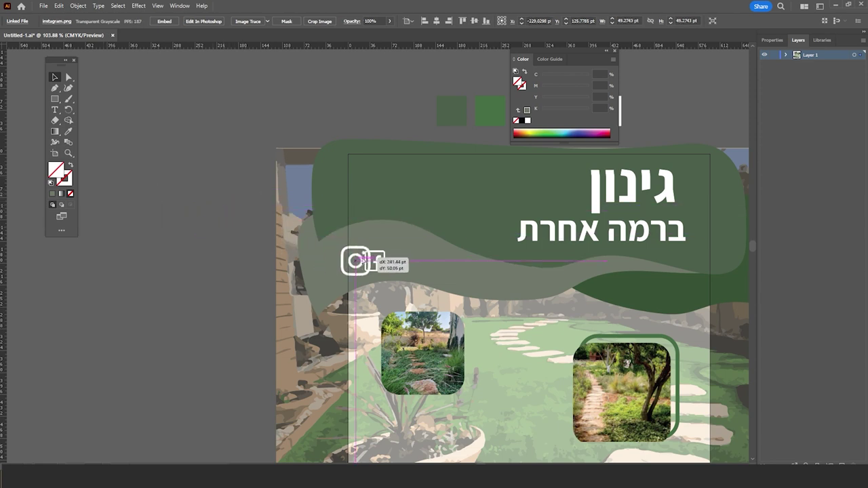
{"action": "left_click_drag", "start_coordinate": [382, 258], "coordinate": [403, 262]}
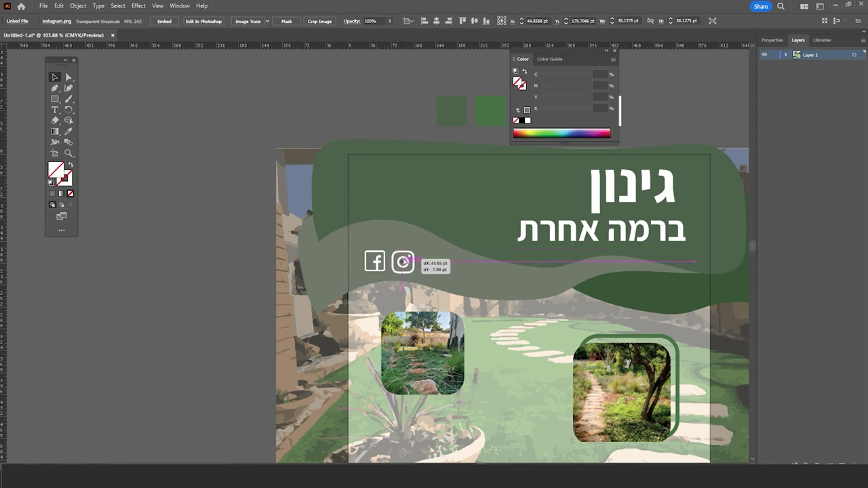
{"action": "left_click_drag", "start_coordinate": [404, 262], "coordinate": [405, 261]}
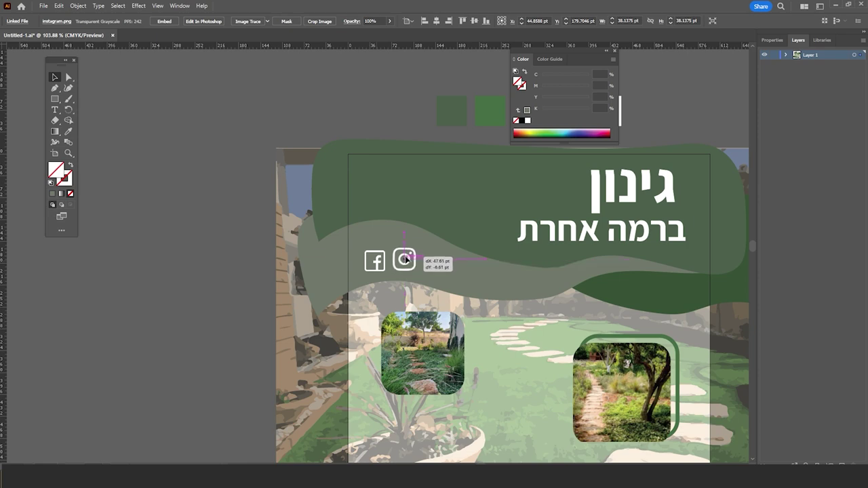
{"action": "left_click_drag", "start_coordinate": [405, 261], "coordinate": [530, 269]}
{"action": "left_click", "coordinate": [68, 153]}
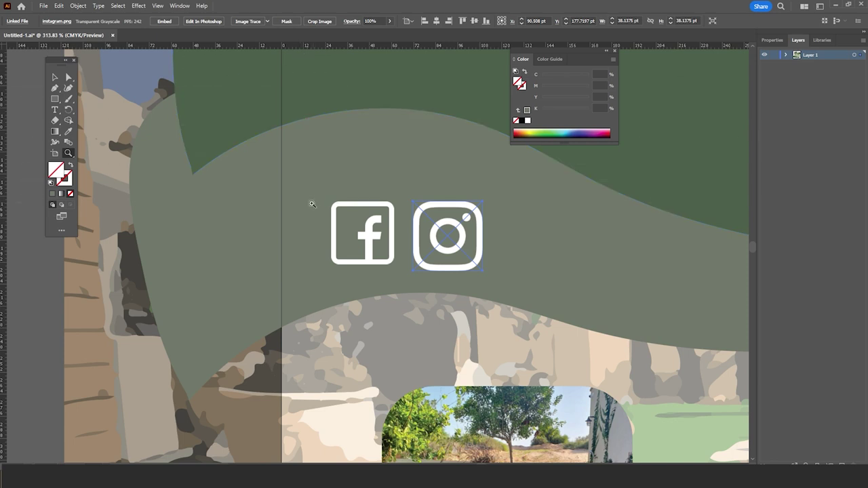
{"action": "left_click", "coordinate": [54, 77]}
{"action": "left_click", "coordinate": [69, 153]}
{"action": "left_click_drag", "start_coordinate": [395, 202], "coordinate": [248, 196]}
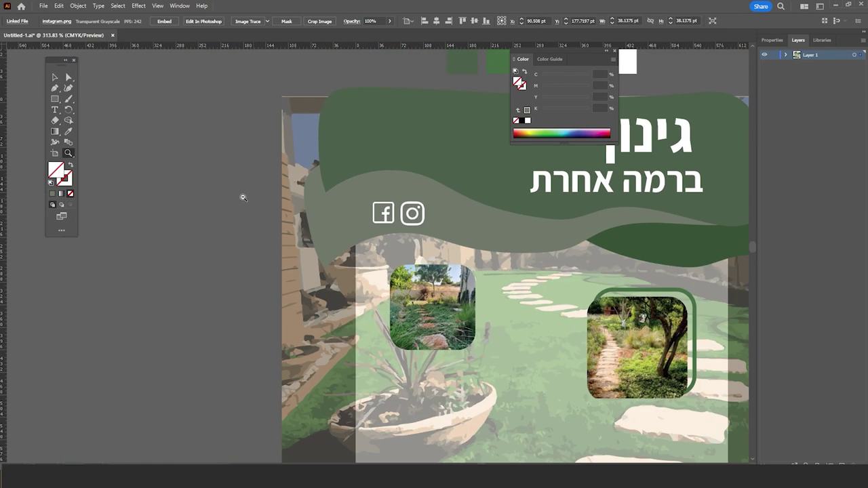
Add a horizontal guide, then scale the Facebook icon to the Instagram icon's height
{"action": "key", "text": "v"}
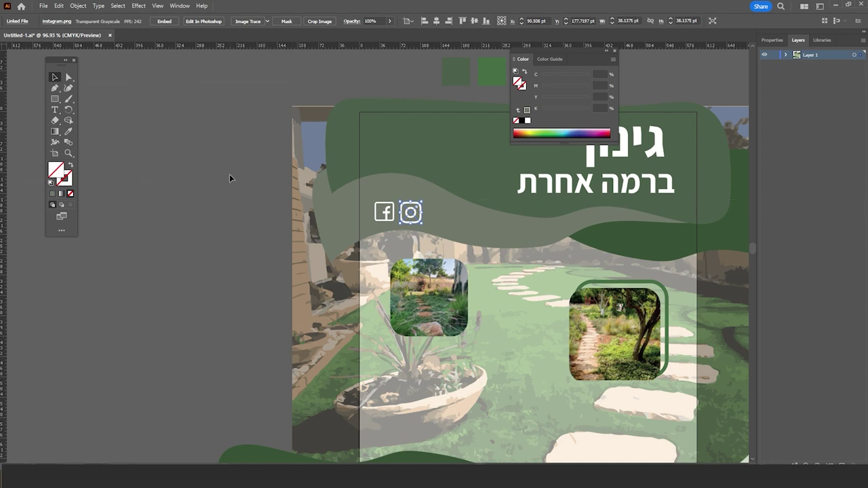
{"action": "key", "text": "ctrl+z"}
{"action": "key", "text": "ctrl+z"}
{"action": "key", "text": "ctrl+z"}
{"action": "key", "text": "ctrl+plus"}
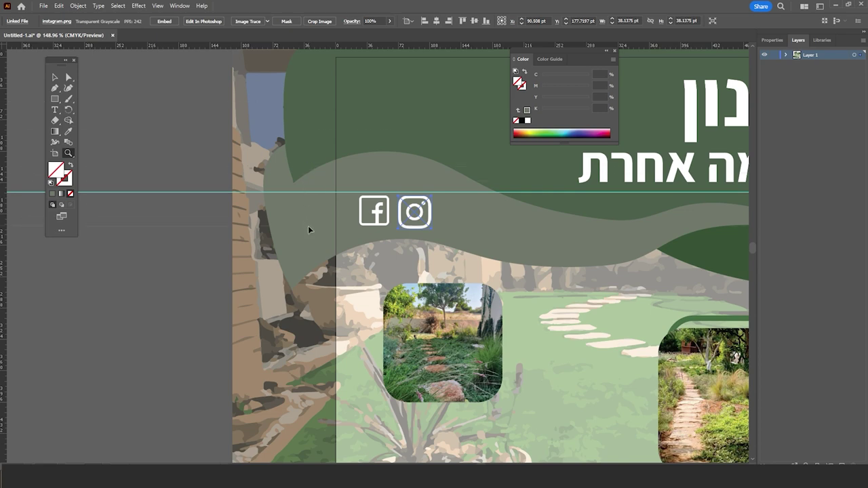
{"action": "left_click_drag", "start_coordinate": [397, 211], "coordinate": [453, 198]}
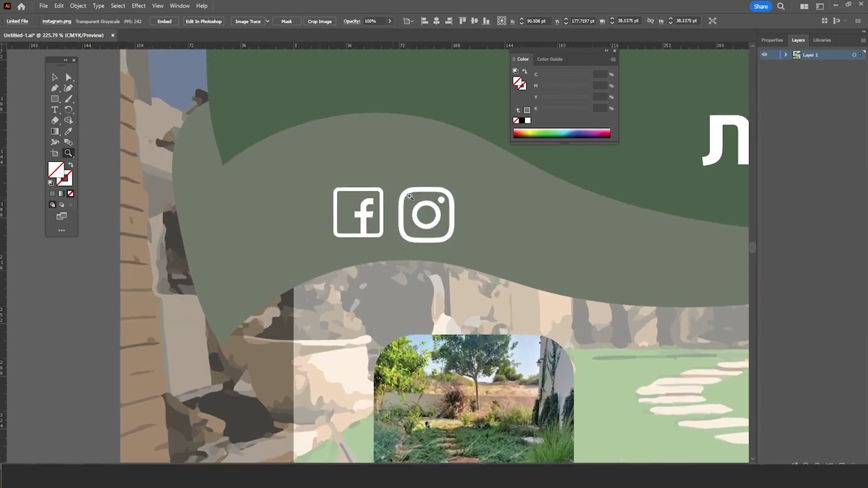
{"action": "key", "text": "ctrl+plus"}
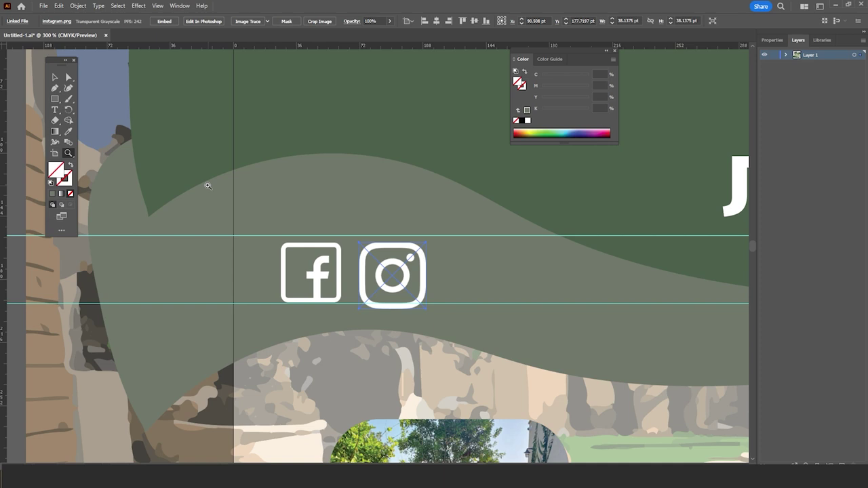
{"action": "left_click", "coordinate": [55, 77]}
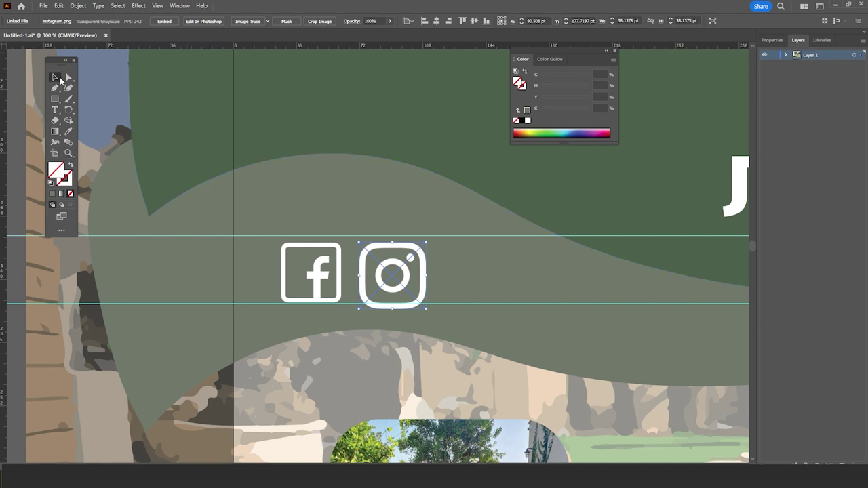
{"action": "left_click", "coordinate": [299, 248]}
{"action": "mouse_move", "coordinate": [299, 249]}
{"action": "left_mouse_down"}
{"action": "mouse_move", "coordinate": [350, 238]}
{"action": "mouse_move", "coordinate": [393, 247]}
{"action": "left_mouse_up"}
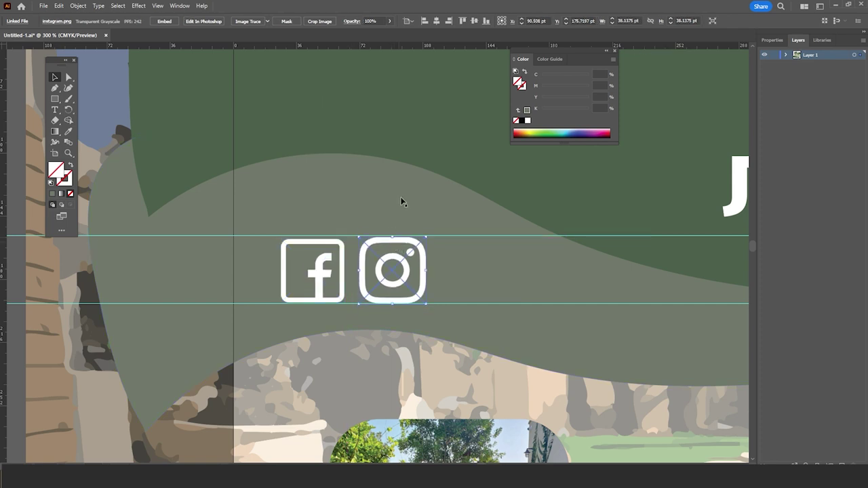
{"action": "left_click", "coordinate": [390, 230]}
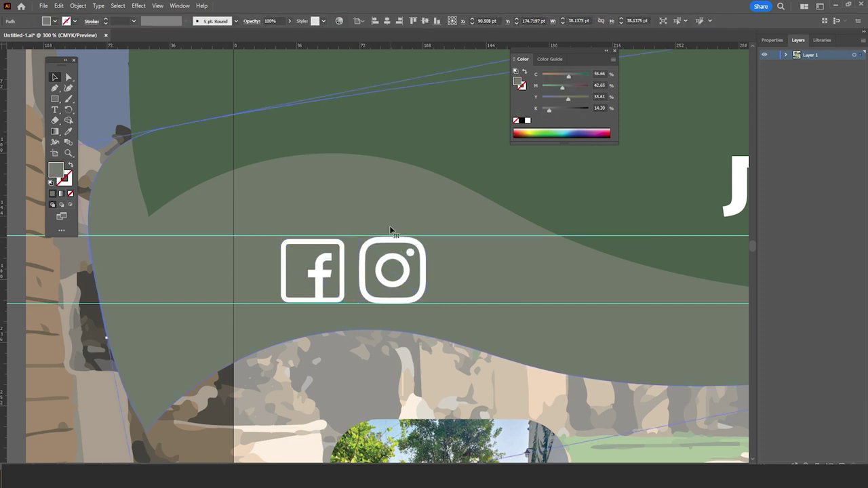
Replace the copied text with the centre-aligned caption 'עקבו אחרינו ברשת'
{"action": "left_click", "coordinate": [312, 259]}
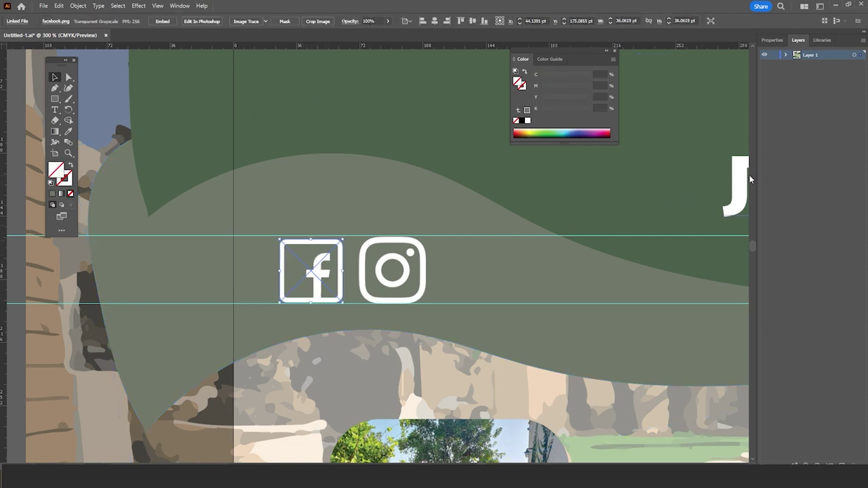
{"action": "left_click_drag", "start_coordinate": [743, 183], "coordinate": [253, 182]}
{"action": "triple_click", "coordinate": [378, 179]}
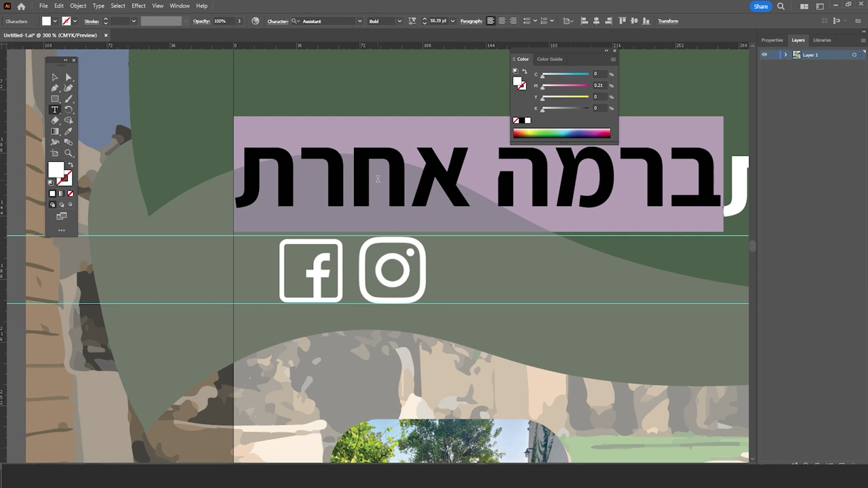
{"action": "type", "text": "עקבו"}
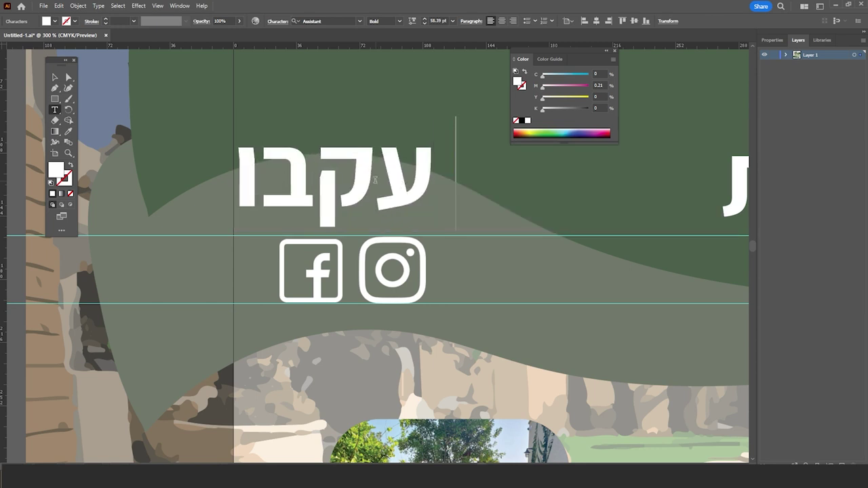
{"action": "type", "text": " אחרינו ברש"}
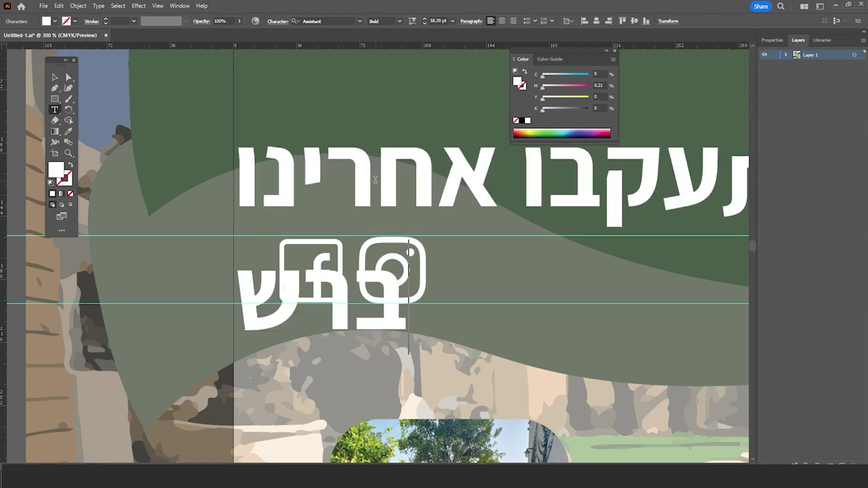
{"action": "type", "text": "ת"}
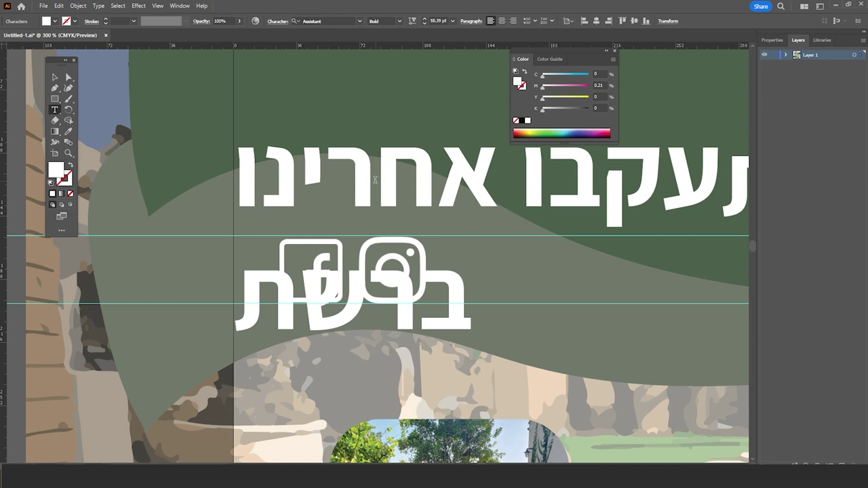
{"action": "key", "text": "ctrl+a"}
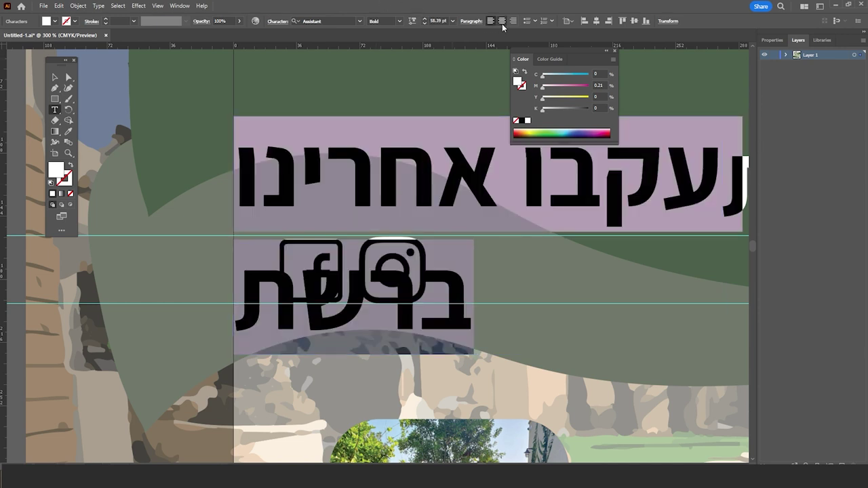
{"action": "left_click", "coordinate": [504, 22]}
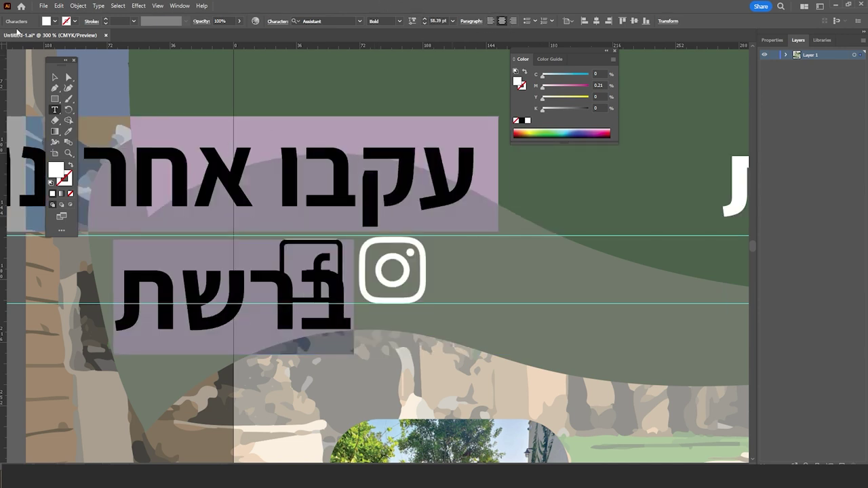
Shrink the caption and move it above the Facebook and Instagram icons
{"action": "left_click", "coordinate": [54, 78]}
{"action": "mouse_move", "coordinate": [478, 117]}
{"action": "left_mouse_down"}
{"action": "mouse_move", "coordinate": [179, 254]}
{"action": "mouse_move", "coordinate": [166, 271]}
{"action": "left_mouse_up"}
{"action": "left_click_drag", "start_coordinate": [80, 305], "coordinate": [370, 176]}
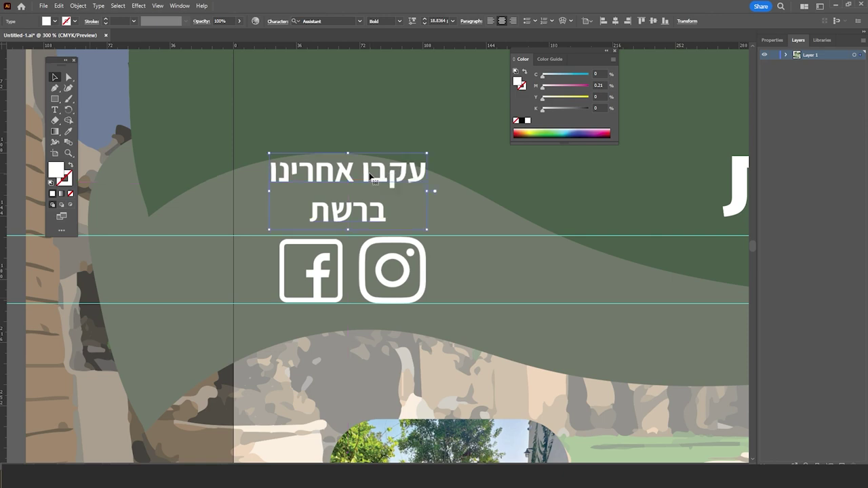
{"action": "left_click", "coordinate": [475, 190]}
{"action": "left_click", "coordinate": [68, 152]}
{"action": "left_click", "coordinate": [430, 231], "text": "alt"}
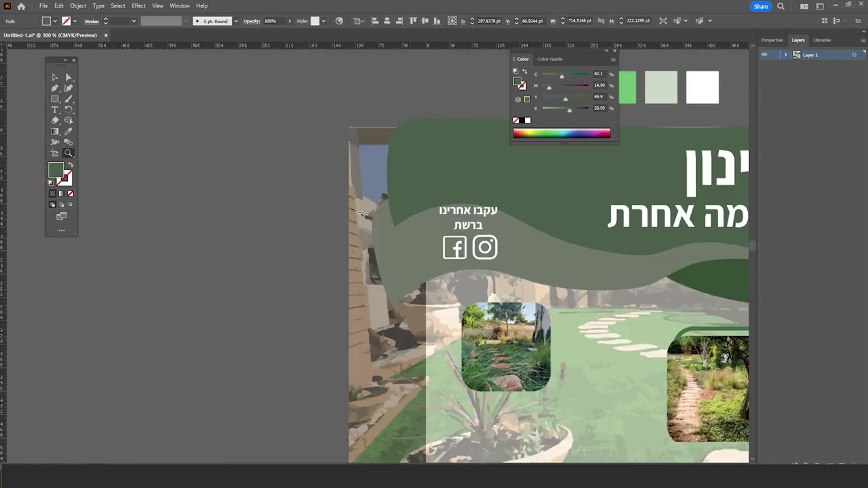
Hide the guides and save the flyer
{"action": "left_click", "coordinate": [430, 231], "text": "alt"}
{"action": "left_click", "coordinate": [429, 231]}
{"action": "left_click_drag", "start_coordinate": [281, 186], "coordinate": [251, 183]}
{"action": "key", "text": "v"}
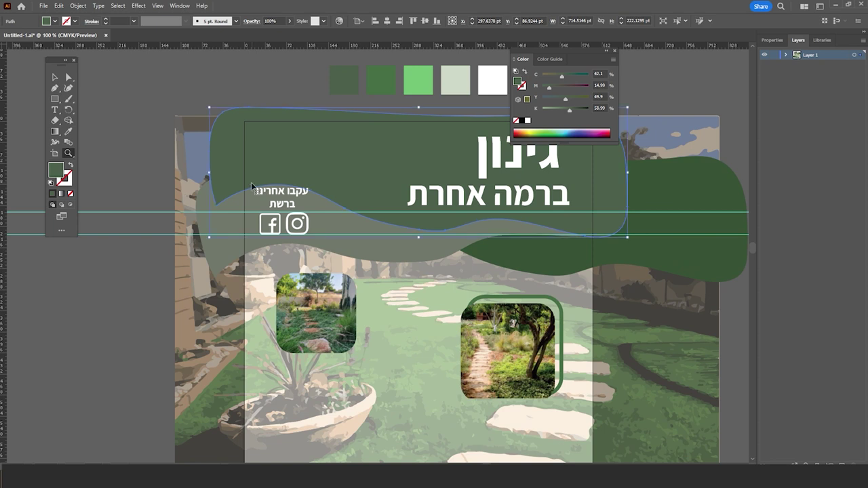
{"action": "key", "text": "ctrl+semicolon"}
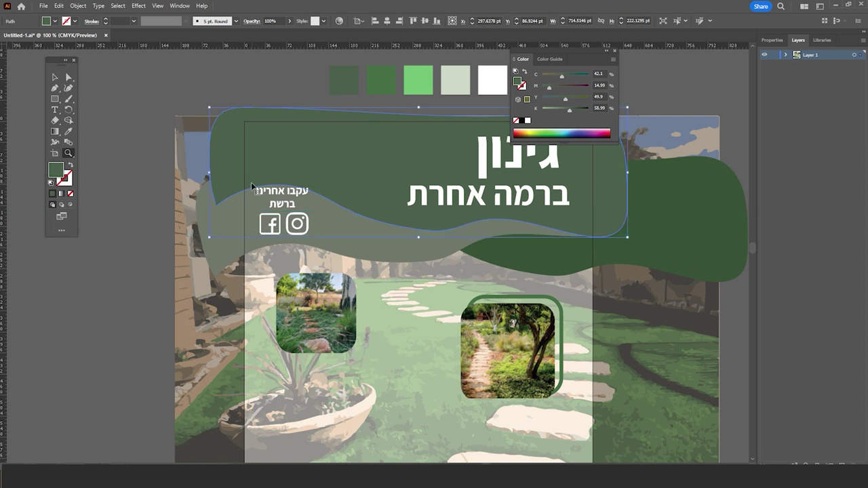
{"action": "key", "text": "a"}
{"action": "key", "text": "ctrl+s"}
Shrink the follow-us caption slightly and shift it right over the social icons
{"action": "scroll", "coordinate": [274, 215], "scroll_direction": "down", "scroll_amount": 1}
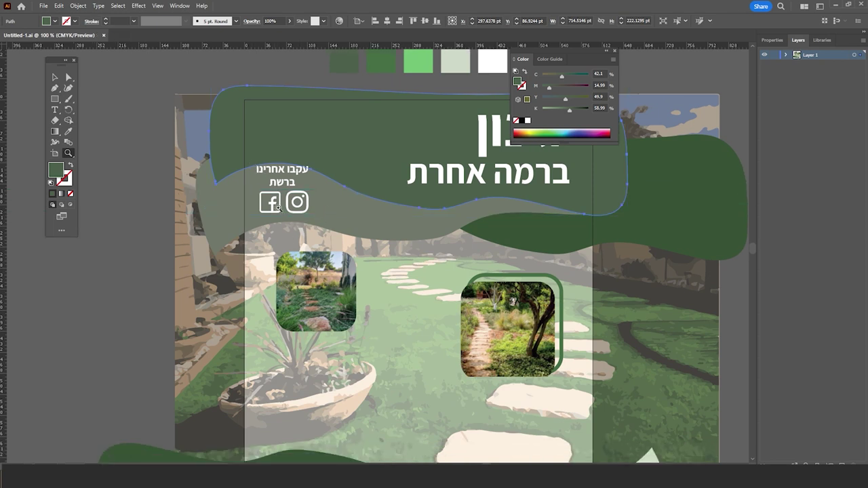
{"action": "left_click_drag", "start_coordinate": [289, 174], "coordinate": [393, 250]}
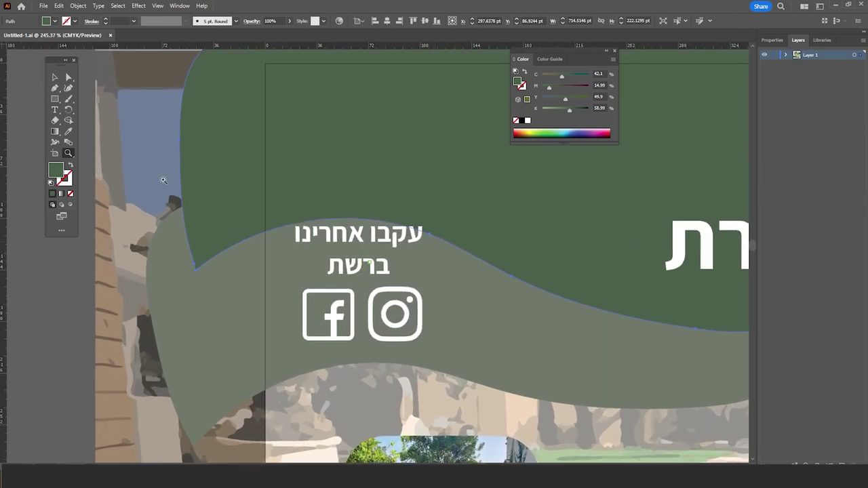
{"action": "left_click", "coordinate": [56, 78]}
{"action": "left_click", "coordinate": [357, 247]}
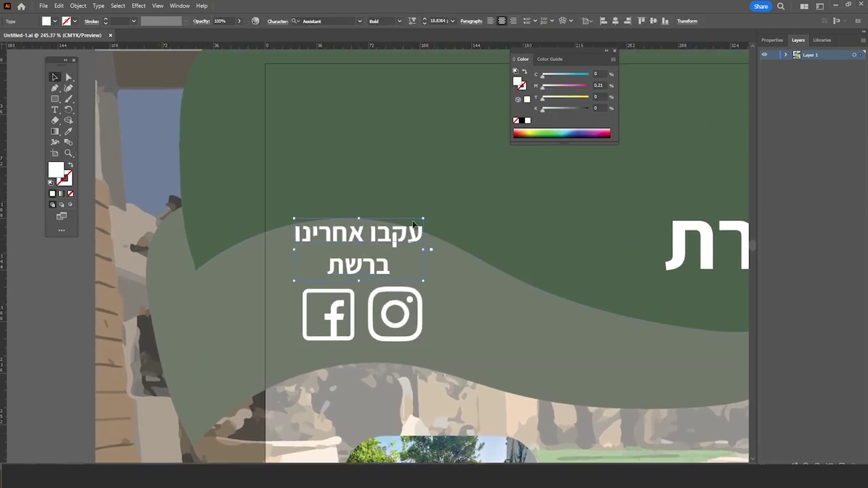
{"action": "left_click_drag", "start_coordinate": [425, 217], "coordinate": [402, 227]}
{"action": "left_click_drag", "start_coordinate": [366, 249], "coordinate": [377, 251]}
{"action": "left_click", "coordinate": [352, 214]}
{"action": "key", "text": "z"}
{"action": "mouse_move", "coordinate": [193, 177]}
{"action": "left_mouse_down"}
{"action": "mouse_move", "coordinate": [428, 228]}
{"action": "mouse_move", "coordinate": [375, 184]}
{"action": "left_mouse_up"}
{"action": "scroll", "coordinate": [438, 253], "scroll_direction": "down", "scroll_amount": 1}
{"action": "scroll", "coordinate": [434, 257], "scroll_direction": "up", "scroll_amount": 1}
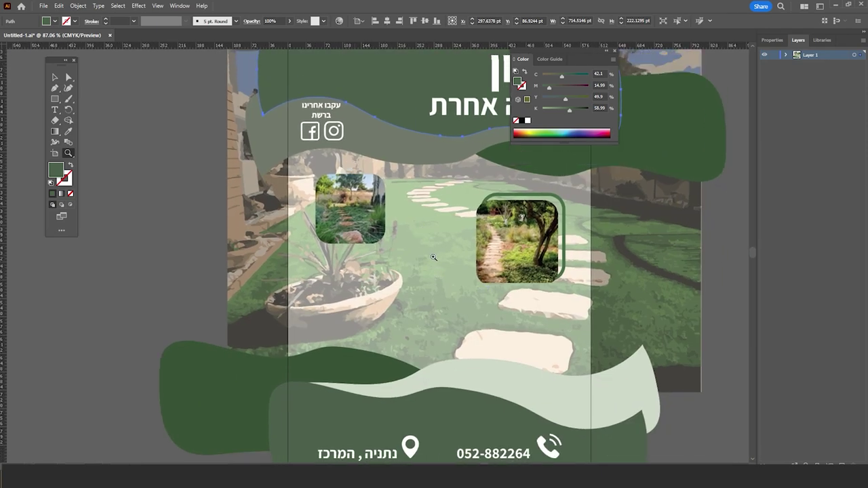
{"action": "scroll", "coordinate": [472, 302], "scroll_direction": "down", "scroll_amount": 3}
{"action": "scroll", "coordinate": [440, 319], "scroll_direction": "up", "scroll_amount": 3}
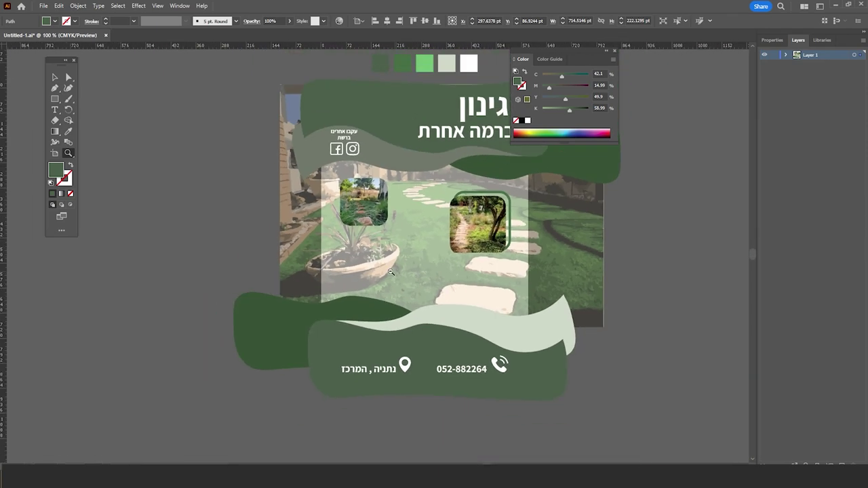
{"action": "scroll", "coordinate": [466, 277], "scroll_direction": "down", "scroll_amount": 3}
{"action": "scroll", "coordinate": [349, 271], "scroll_direction": "down", "scroll_amount": 1}
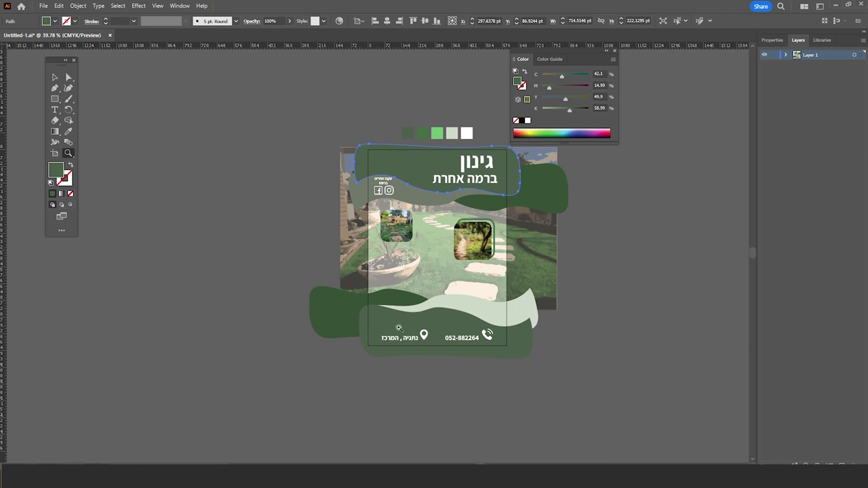
Place the qr image file onto the pasteboard with File > Place
{"action": "left_click", "coordinate": [43, 5]}
{"action": "left_click", "coordinate": [75, 166]}
{"action": "left_click", "coordinate": [414, 96]}
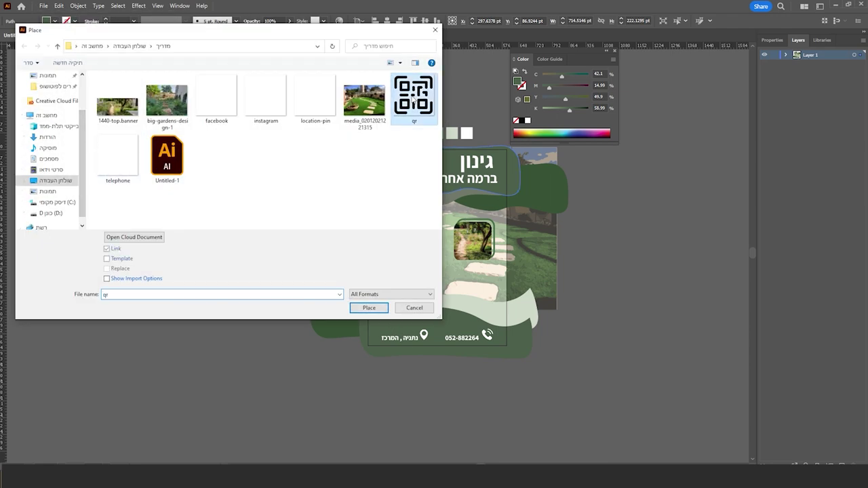
{"action": "double_click", "coordinate": [414, 97]}
{"action": "left_click", "coordinate": [594, 243]}
Move the QR code onto the flyer's lower green wave
{"action": "key", "text": "ctrl+plus"}
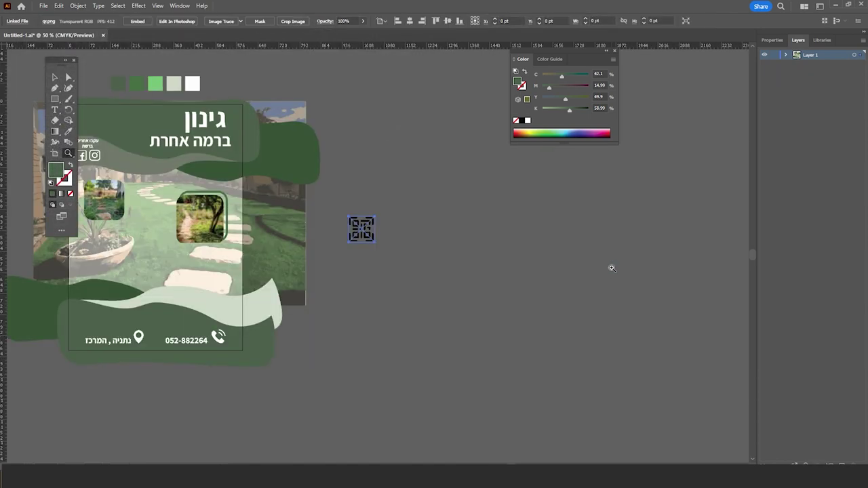
{"action": "left_click", "coordinate": [264, 235]}
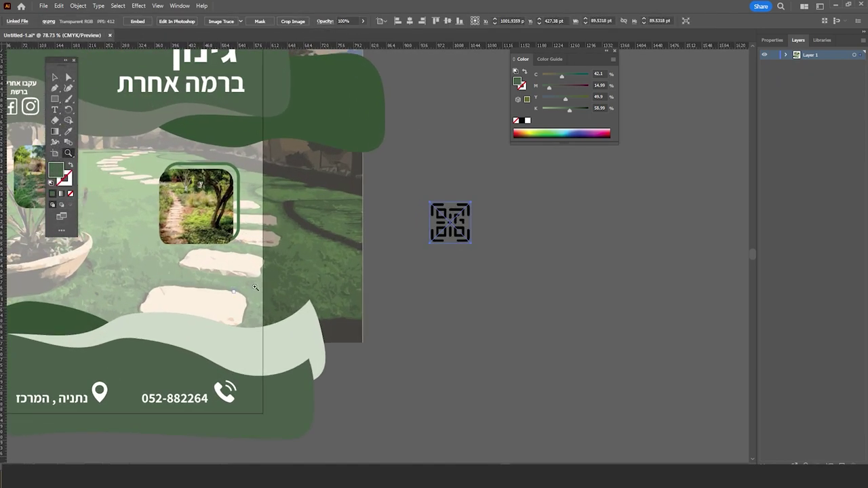
{"action": "left_click_drag", "start_coordinate": [255, 288], "coordinate": [411, 259]}
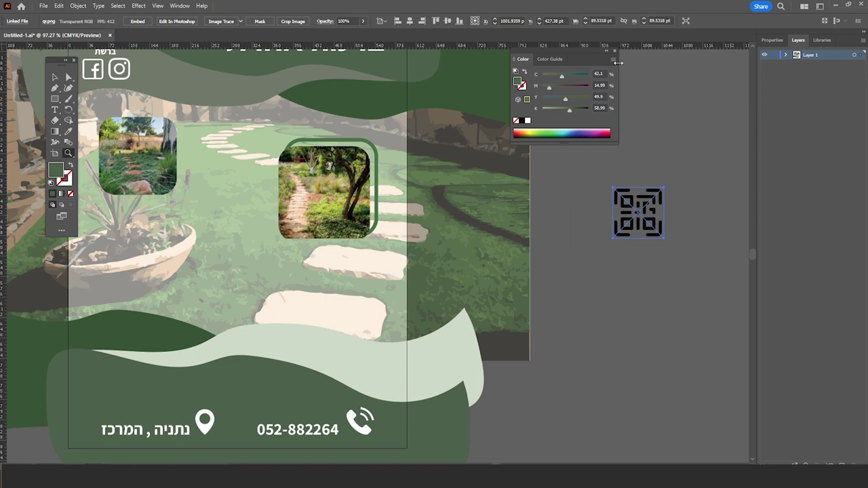
{"action": "left_click", "coordinate": [615, 51]}
{"action": "left_click", "coordinate": [54, 77]}
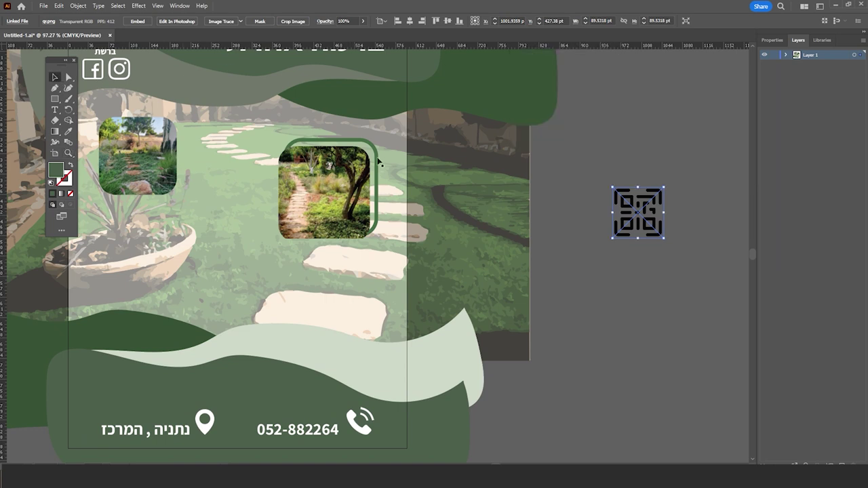
{"action": "left_click_drag", "start_coordinate": [641, 206], "coordinate": [460, 338]}
{"action": "left_click_drag", "start_coordinate": [460, 338], "coordinate": [367, 372]}
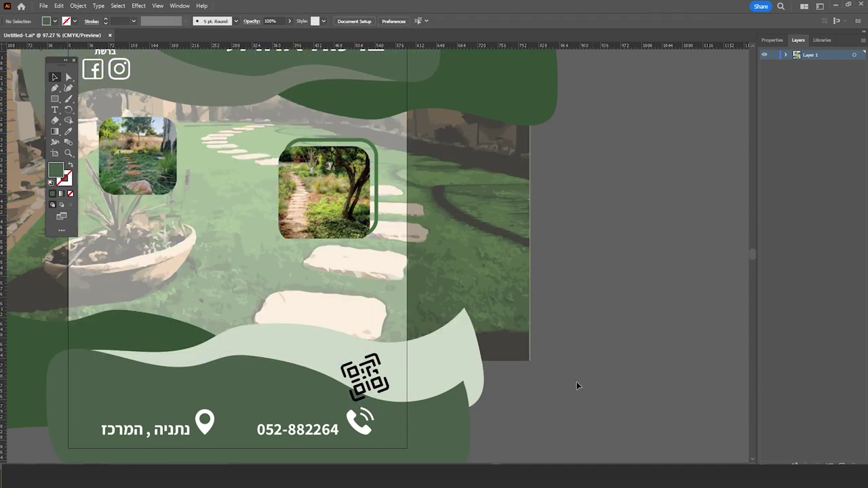
Fine-tune the QR code's position just above the phone icon
{"action": "left_click", "coordinate": [589, 376]}
{"action": "scroll", "coordinate": [613, 328], "scroll_direction": "down", "scroll_amount": 3}
{"action": "scroll", "coordinate": [614, 329], "scroll_direction": "left", "scroll_amount": 4}
{"action": "scroll", "coordinate": [614, 328], "scroll_direction": "down", "scroll_amount": 1}
{"action": "scroll", "coordinate": [613, 328], "scroll_direction": "left", "scroll_amount": 2}
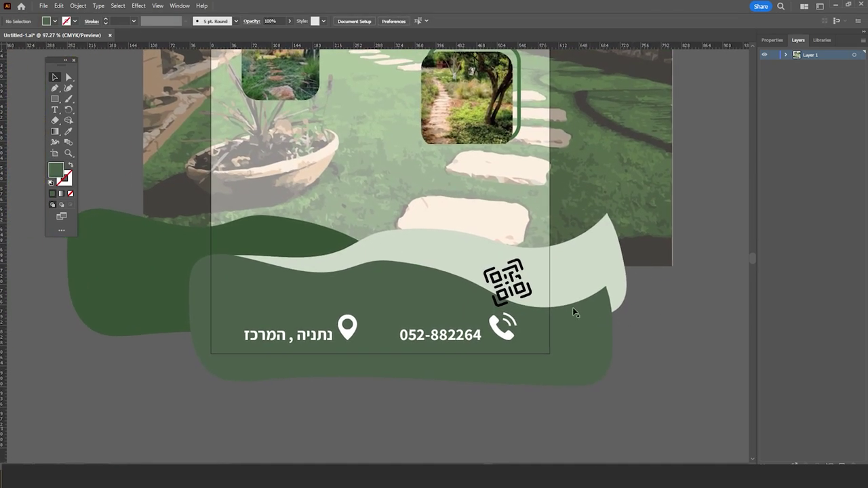
{"action": "left_click_drag", "start_coordinate": [518, 257], "coordinate": [521, 253]}
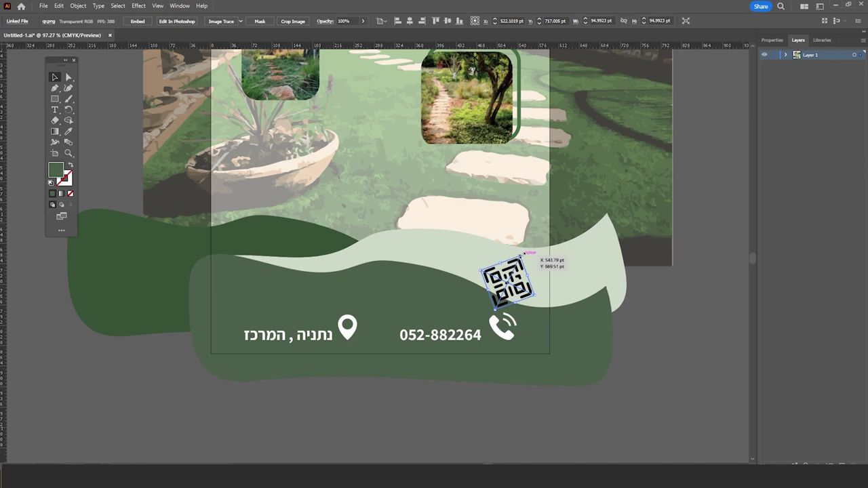
{"action": "left_click_drag", "start_coordinate": [521, 253], "coordinate": [522, 252]}
{"action": "left_click", "coordinate": [682, 329]}
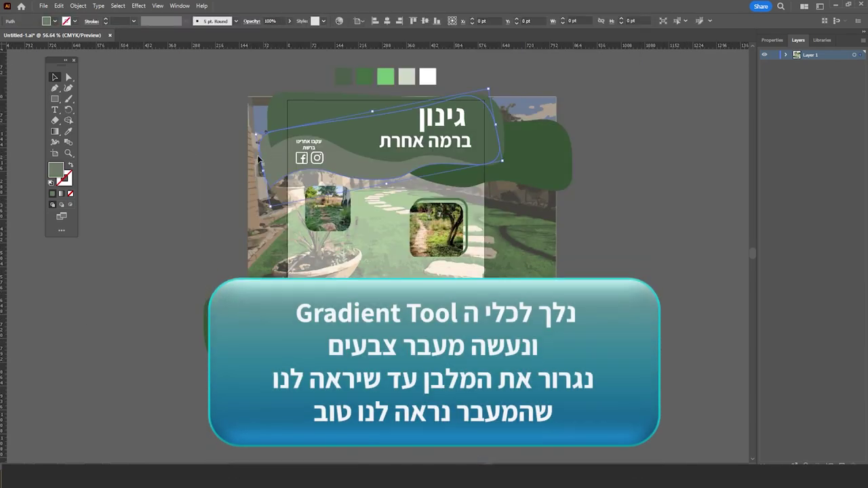
Give the top wave a white-to-dark gradient angled across it
{"action": "left_click", "coordinate": [56, 131]}
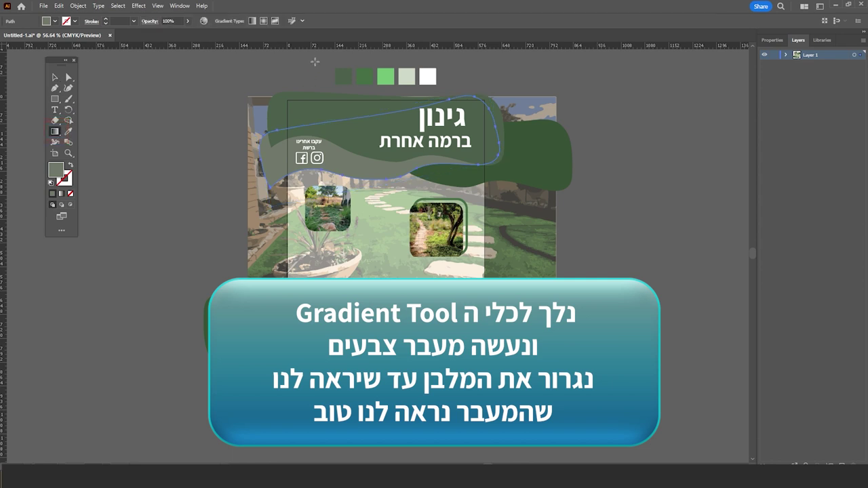
{"action": "left_click", "coordinate": [251, 20]}
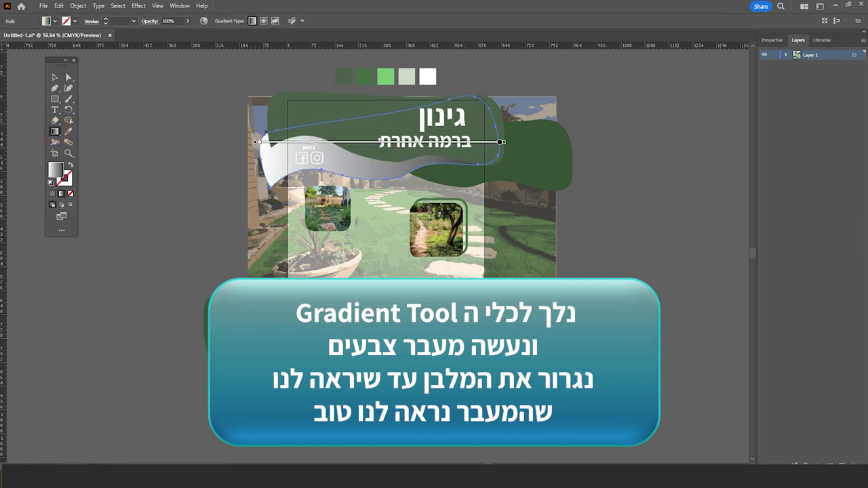
{"action": "mouse_move", "coordinate": [488, 201]}
{"action": "left_mouse_down"}
{"action": "mouse_move", "coordinate": [194, 129]}
{"action": "mouse_move", "coordinate": [496, 172]}
{"action": "left_mouse_up"}
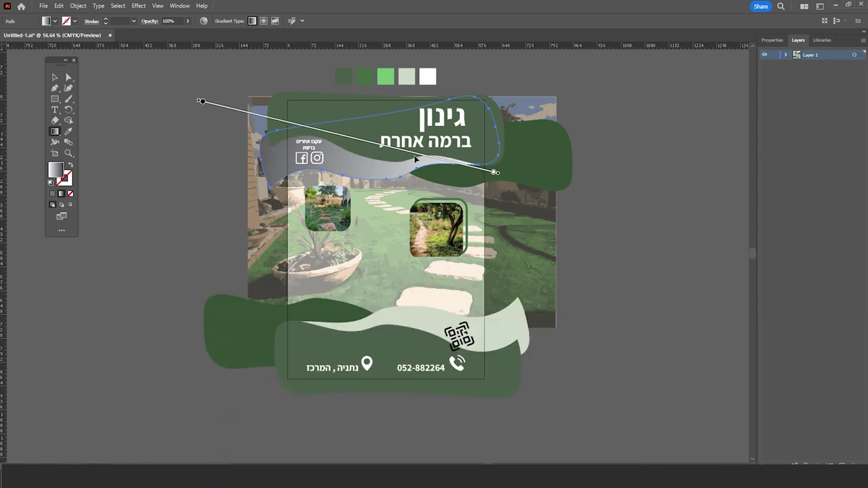
{"action": "left_click_drag", "start_coordinate": [416, 158], "coordinate": [432, 191]}
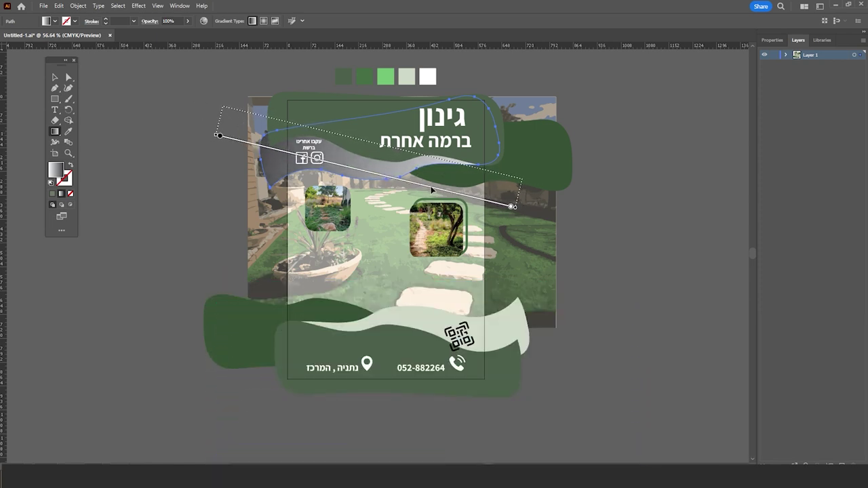
{"action": "left_click_drag", "start_coordinate": [432, 190], "coordinate": [434, 162]}
Set the gradient's left stop to the palette's dark green
{"action": "double_click", "coordinate": [222, 106]}
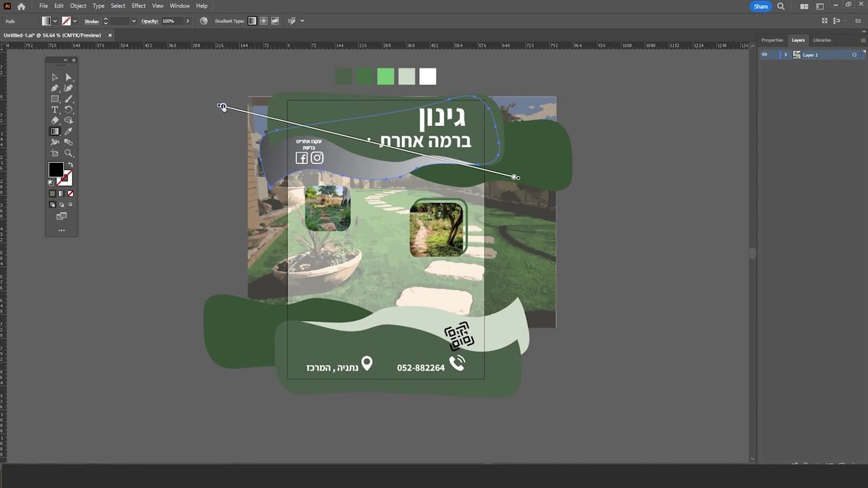
{"action": "left_click", "coordinate": [108, 166]}
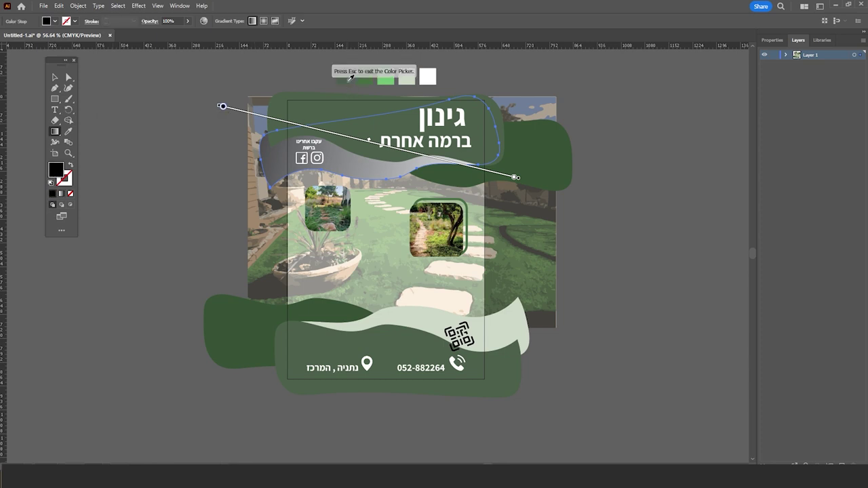
{"action": "left_click", "coordinate": [346, 80]}
{"action": "key", "text": "Escape"}
{"action": "left_click_drag", "start_coordinate": [398, 149], "coordinate": [393, 156]}
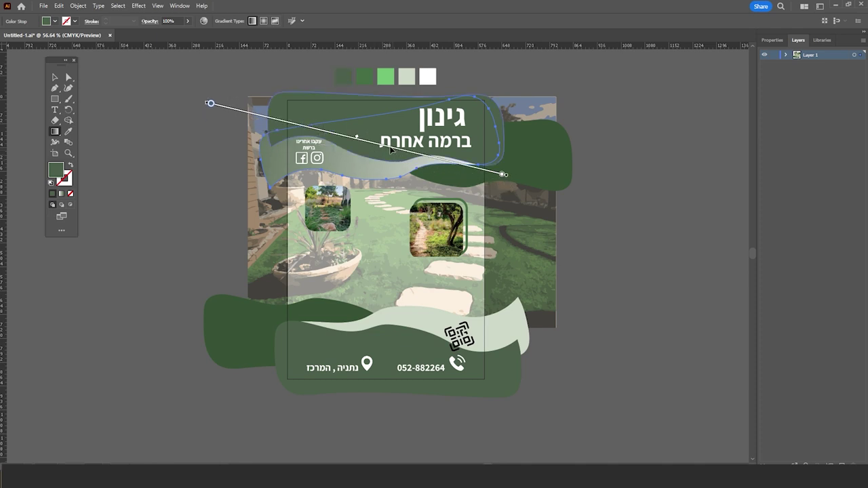
Shift and stretch the gradient so the wave's left part lightens
{"action": "left_click", "coordinate": [59, 78]}
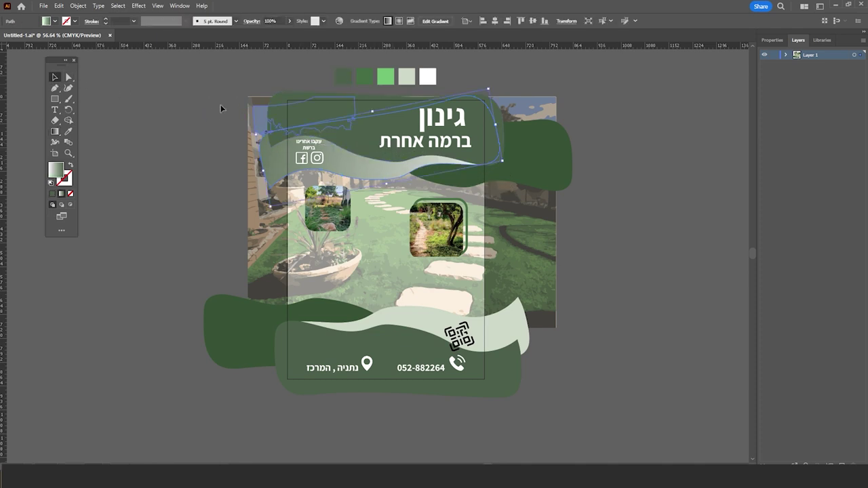
{"action": "key", "text": "g"}
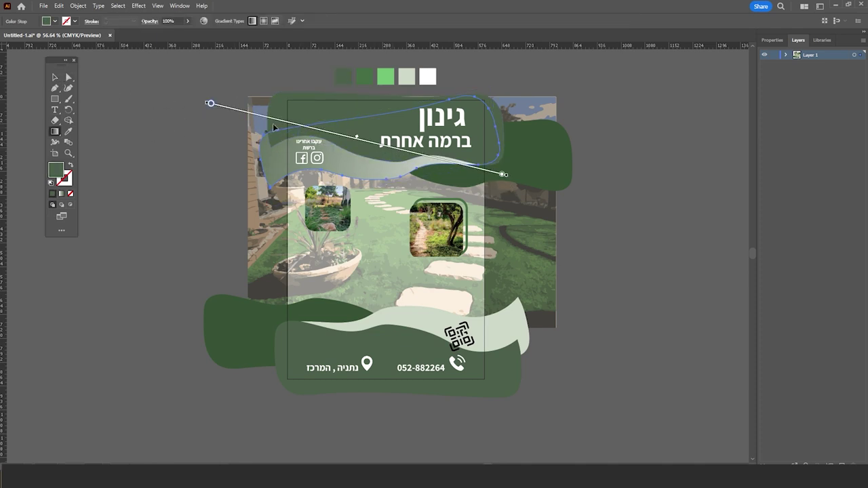
{"action": "left_click_drag", "start_coordinate": [304, 129], "coordinate": [301, 129]}
{"action": "left_click_drag", "start_coordinate": [504, 177], "coordinate": [548, 203]}
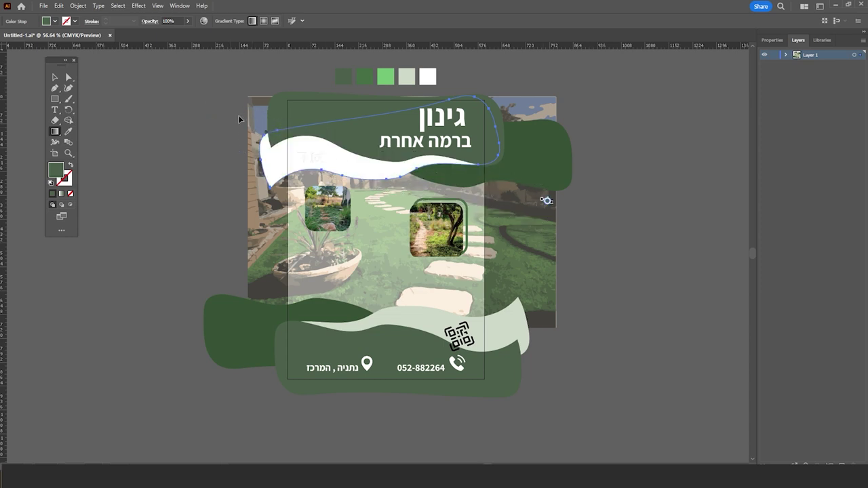
{"action": "left_click_drag", "start_coordinate": [239, 119], "coordinate": [244, 71]}
{"action": "left_click_drag", "start_coordinate": [538, 184], "coordinate": [540, 235]}
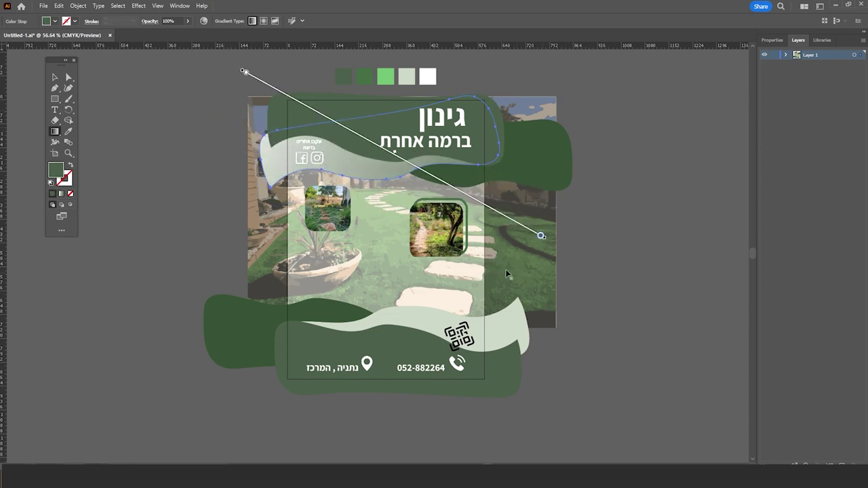
{"action": "key", "text": "ctrl+z"}
{"action": "key", "text": "ctrl+z"}
Redraw the gradient diagonally from the wave's upper left to lower right
{"action": "mouse_move", "coordinate": [223, 121]}
{"action": "left_mouse_down"}
{"action": "mouse_move", "coordinate": [223, 140]}
{"action": "mouse_move", "coordinate": [380, 134]}
{"action": "left_mouse_up"}
{"action": "left_click_drag", "start_coordinate": [470, 258], "coordinate": [240, 139]}
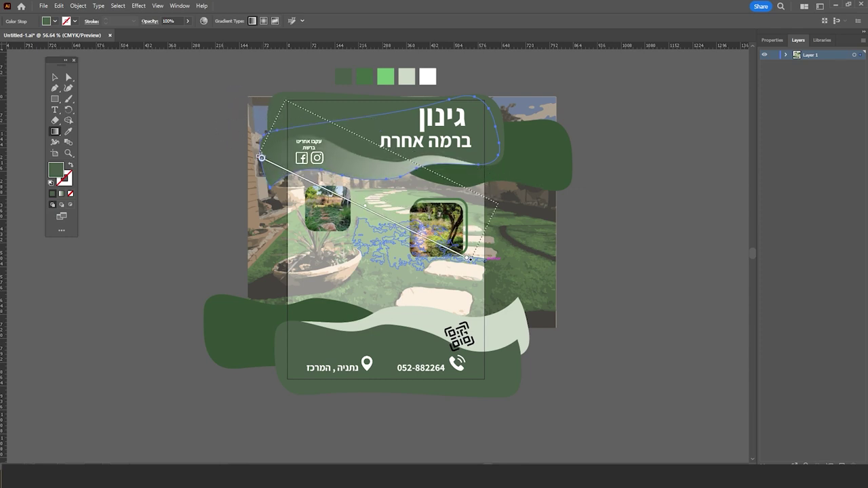
{"action": "left_click_drag", "start_coordinate": [495, 204], "coordinate": [251, 81]}
{"action": "left_click_drag", "start_coordinate": [361, 139], "coordinate": [351, 134]}
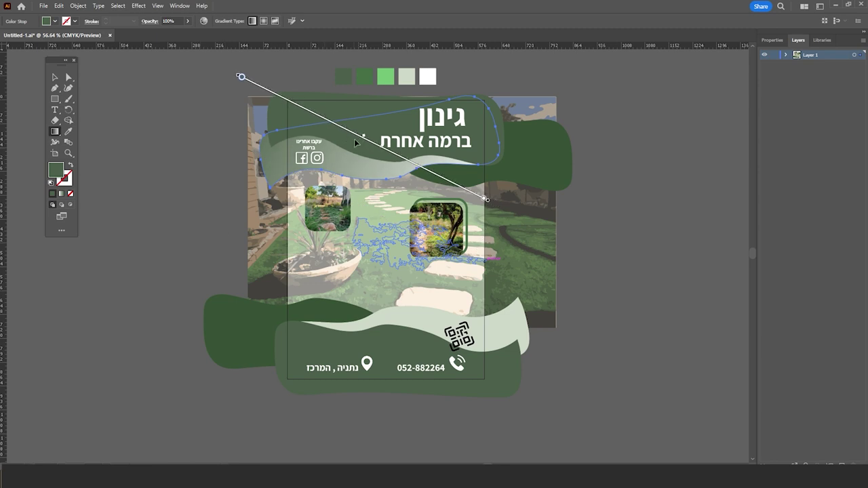
{"action": "left_click_drag", "start_coordinate": [356, 136], "coordinate": [363, 148]}
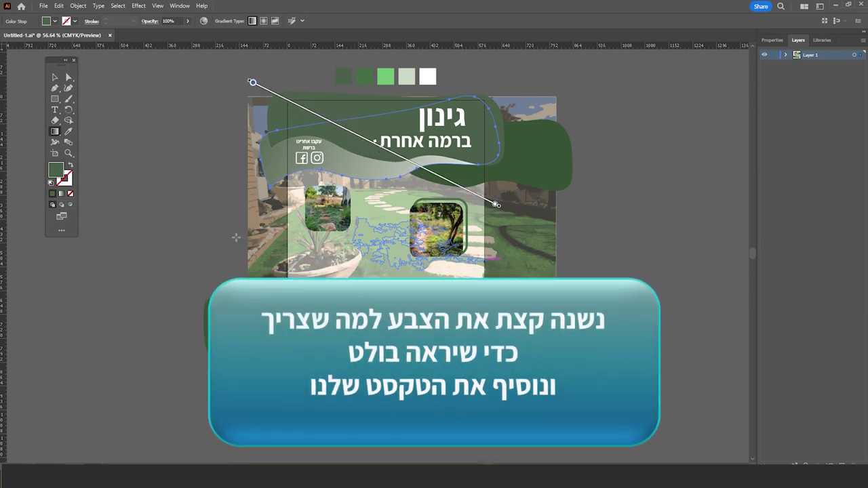
{"action": "key", "text": "v"}
{"action": "left_click", "coordinate": [136, 121]}
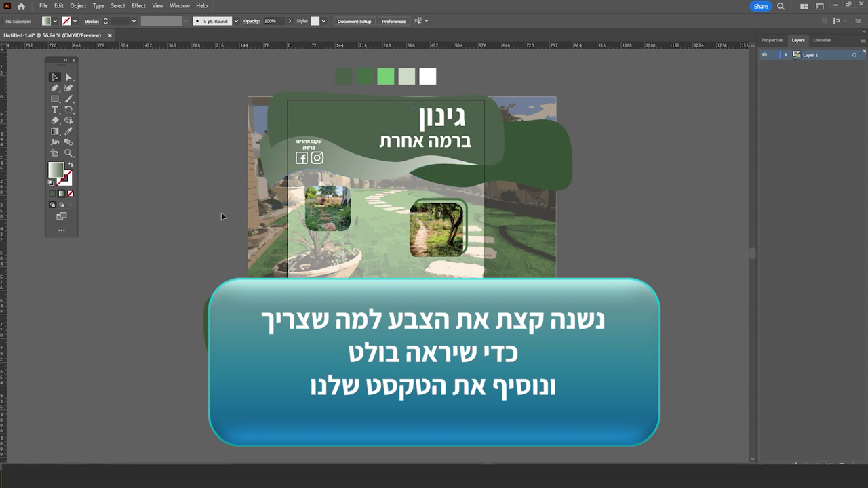
Change the right-hand wave's fill to the darker green 2A3F27
{"action": "scroll", "coordinate": [241, 225], "scroll_direction": "up", "scroll_amount": 1}
{"action": "left_click", "coordinate": [451, 194]}
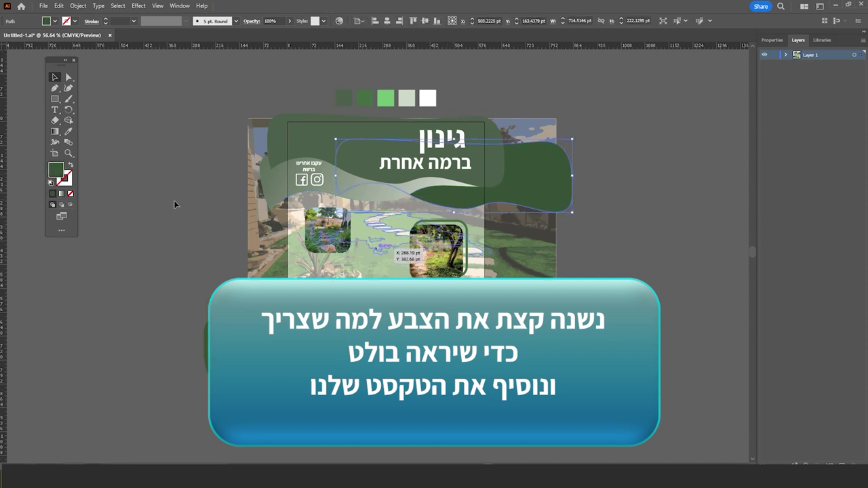
{"action": "double_click", "coordinate": [54, 170]}
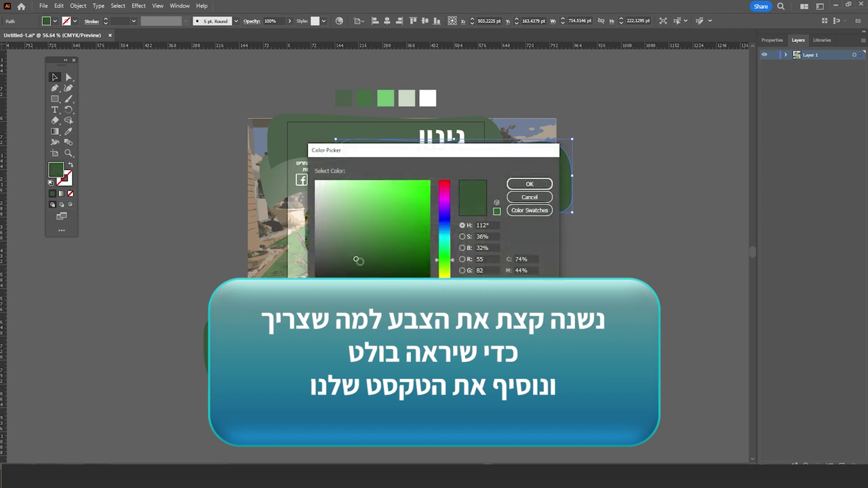
{"action": "left_click_drag", "start_coordinate": [464, 170], "coordinate": [668, 198]}
{"action": "left_click_drag", "start_coordinate": [620, 312], "coordinate": [609, 315]}
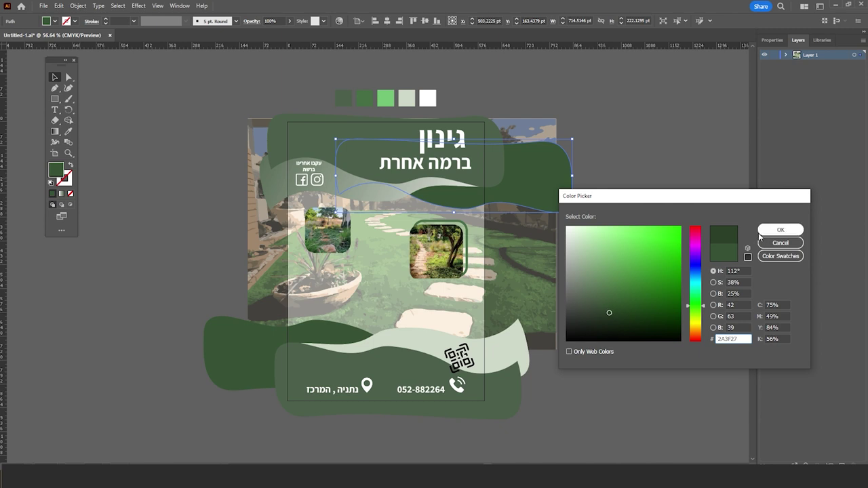
{"action": "left_click", "coordinate": [780, 230]}
{"action": "left_click", "coordinate": [637, 235]}
Eyedrop the right wave's 2A3F27 green onto the lower-left wave
{"action": "scroll", "coordinate": [618, 303], "scroll_direction": "up", "scroll_amount": 1}
{"action": "left_click", "coordinate": [321, 346]}
{"action": "left_click", "coordinate": [68, 131]}
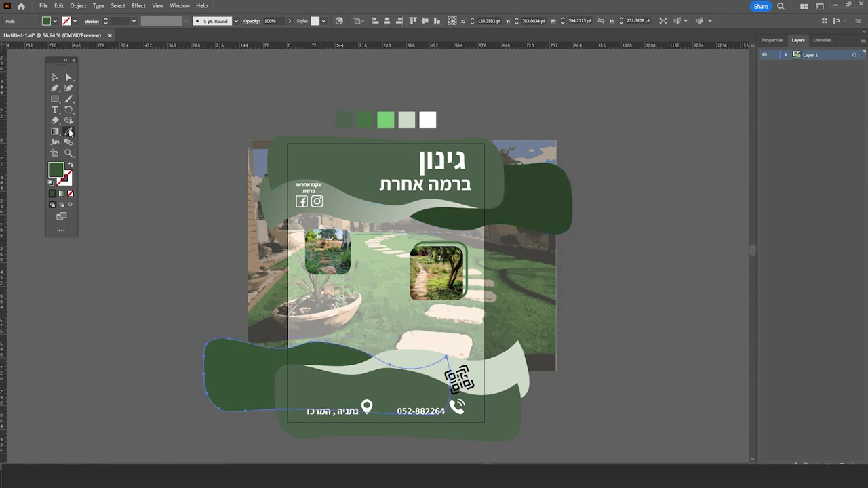
{"action": "left_click", "coordinate": [526, 191]}
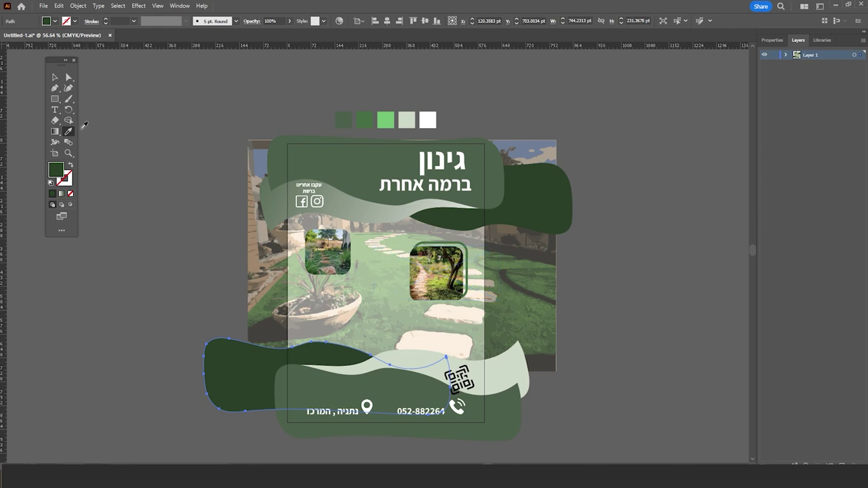
{"action": "left_click", "coordinate": [55, 77]}
{"action": "left_click", "coordinate": [149, 169]}
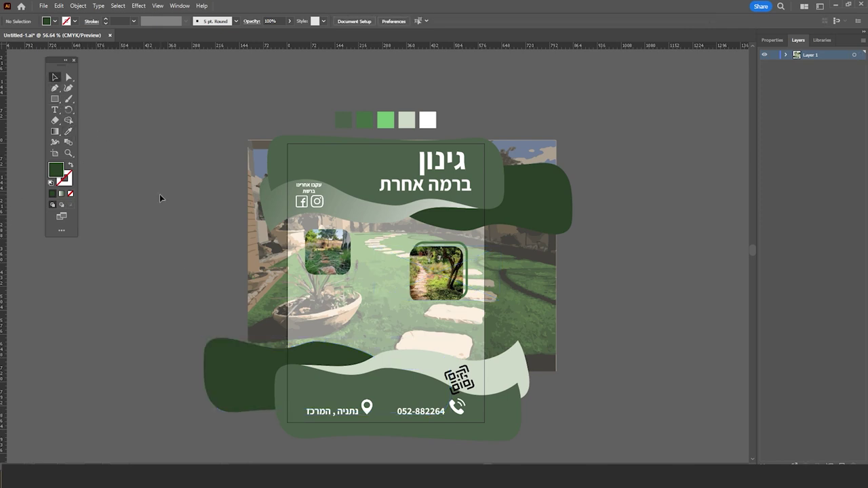
{"action": "scroll", "coordinate": [160, 196], "scroll_direction": "down", "scroll_amount": 2}
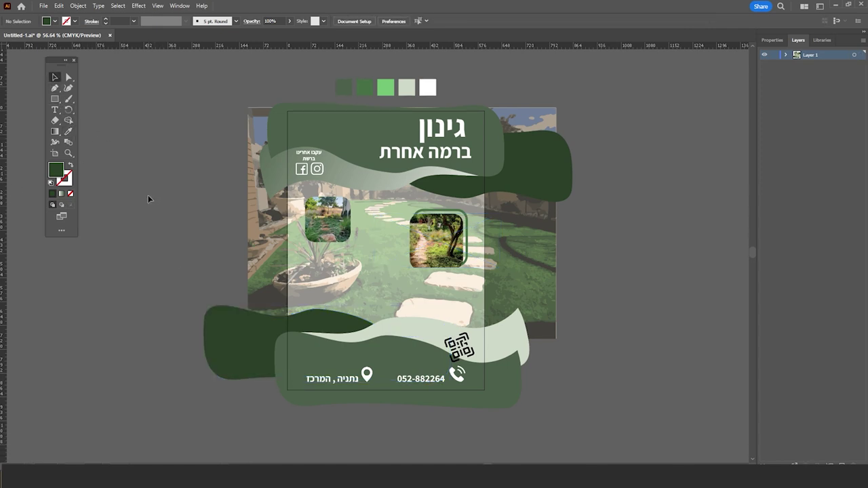
{"action": "scroll", "coordinate": [148, 195], "scroll_direction": "down", "scroll_amount": 1}
{"action": "key", "text": "t"}
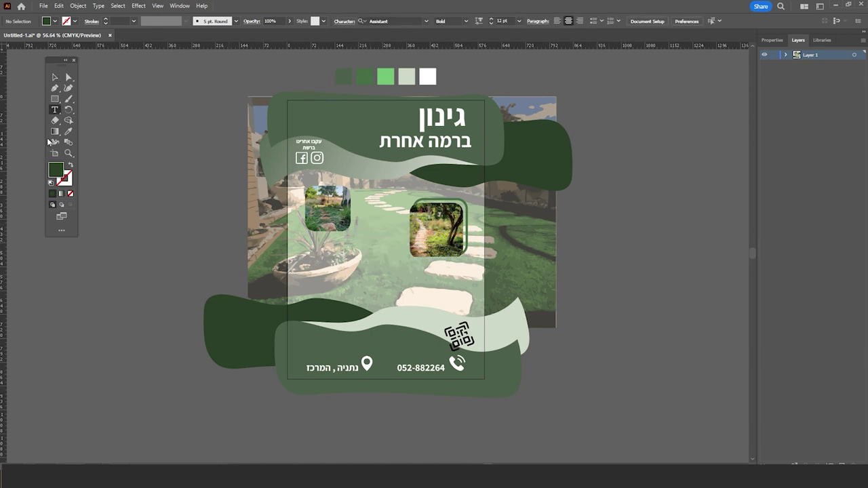
Draw a trial text area left of the artboard, then undo it and deselect
{"action": "left_click_drag", "start_coordinate": [124, 162], "coordinate": [153, 198]}
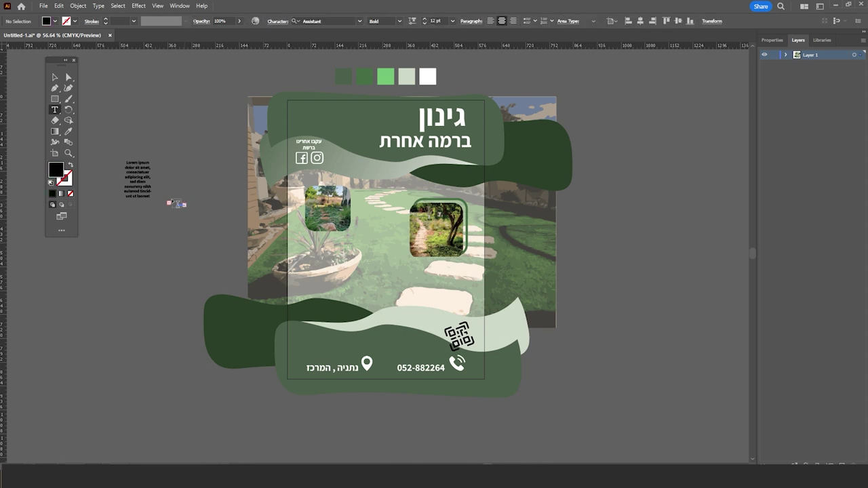
{"action": "key", "text": "ctrl+z"}
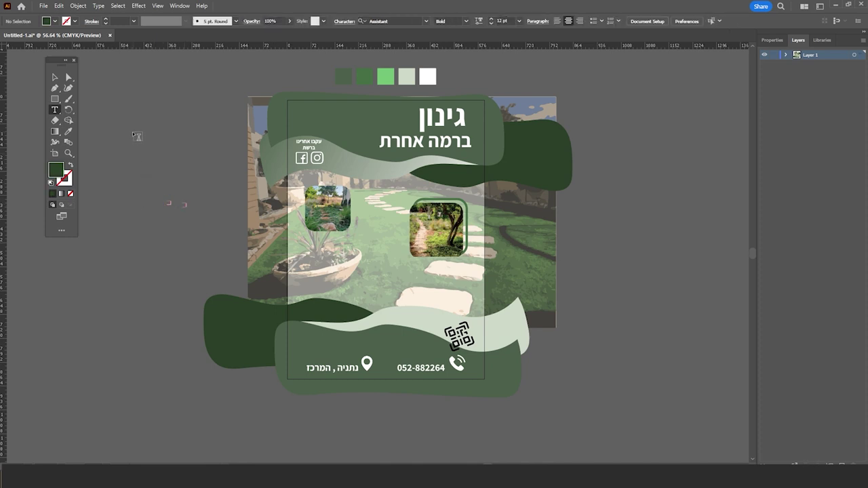
{"action": "key", "text": "ctrl+z"}
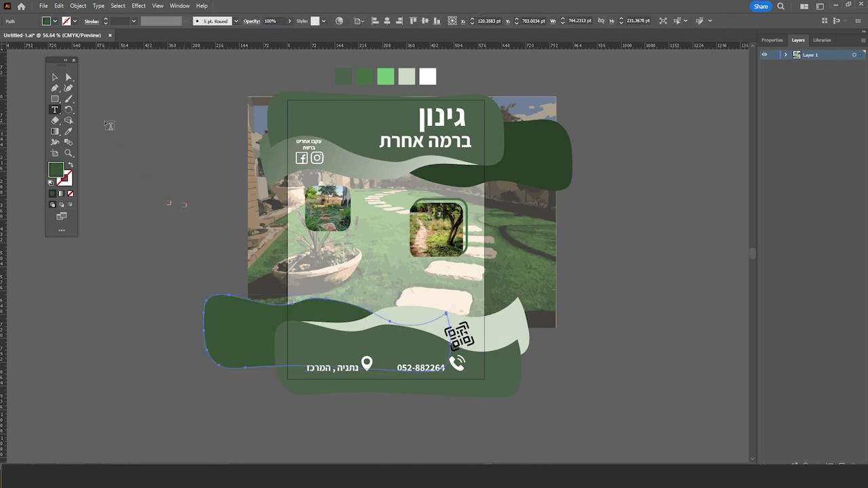
{"action": "left_click", "coordinate": [55, 76]}
{"action": "left_click", "coordinate": [135, 129]}
Try giving the lower-left wave the right wave's dark green, then undo it
{"action": "left_click", "coordinate": [215, 329]}
{"action": "left_click", "coordinate": [68, 133]}
{"action": "left_click", "coordinate": [518, 163]}
{"action": "left_click", "coordinate": [55, 77]}
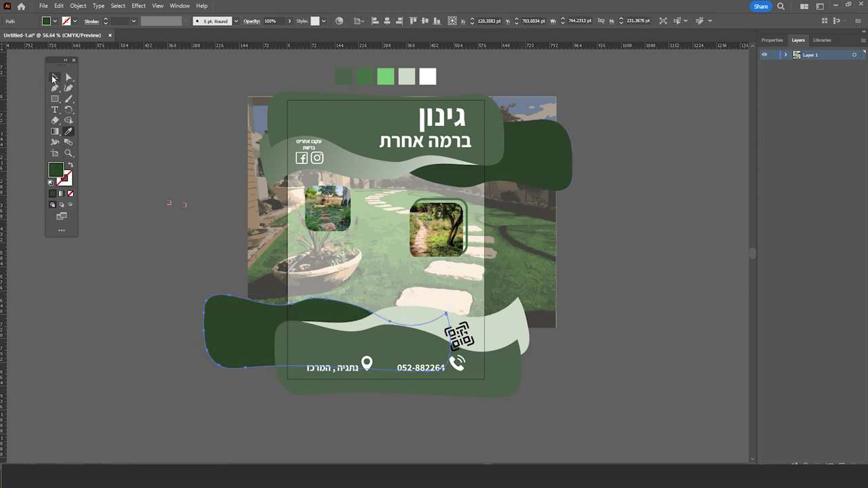
{"action": "left_click", "coordinate": [137, 109]}
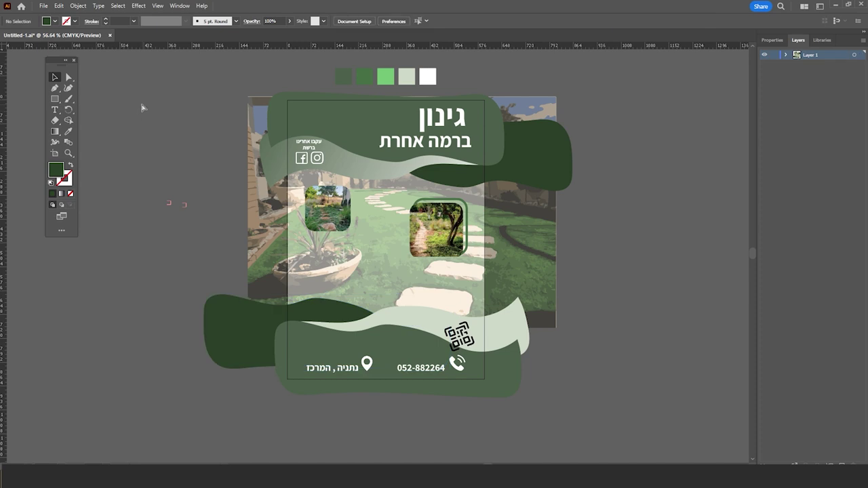
{"action": "key", "text": "ctrl+z"}
{"action": "key", "text": "ctrl+z"}
{"action": "key", "text": "ctrl+z"}
{"action": "left_click", "coordinate": [592, 168]}
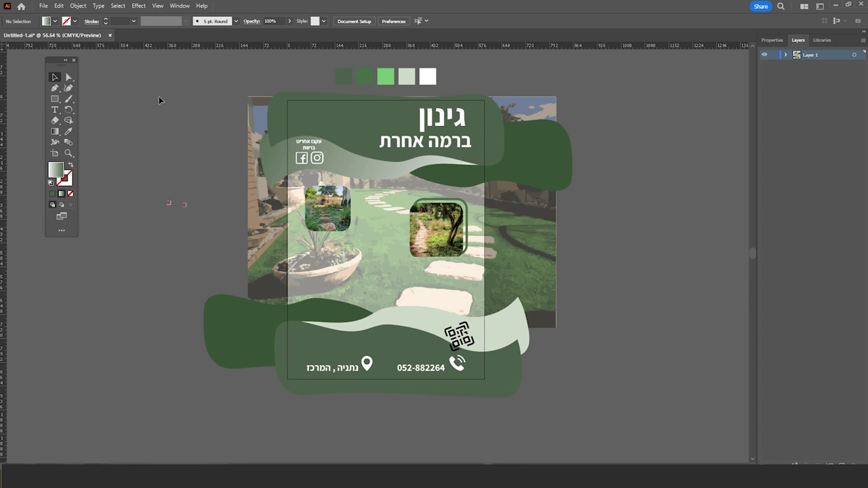
Paste the Hebrew paragraph into a new text area and widen it to three lines
{"action": "key", "text": "t"}
{"action": "left_click_drag", "start_coordinate": [601, 217], "coordinate": [677, 263]}
{"action": "key", "text": "ctrl+v"}
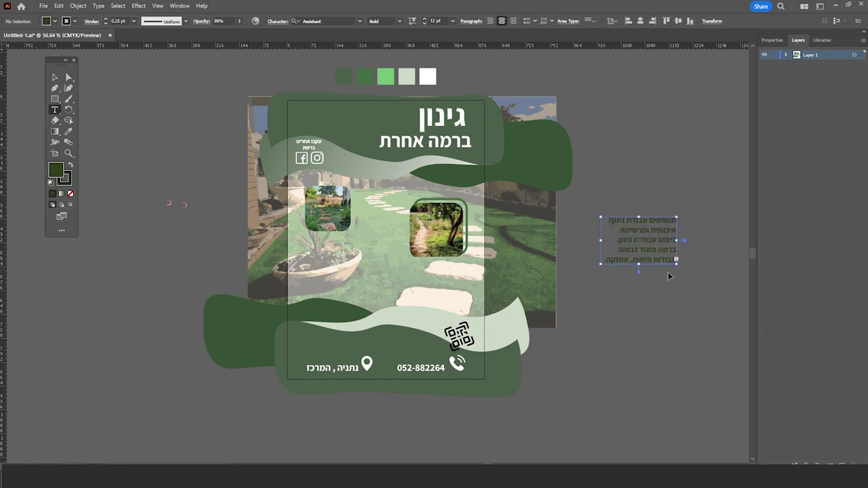
{"action": "key", "text": "Escape"}
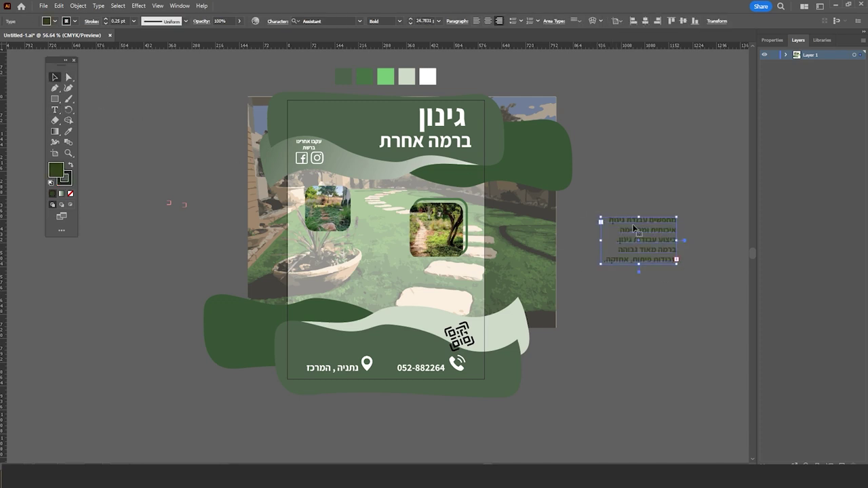
{"action": "left_click_drag", "start_coordinate": [676, 240], "coordinate": [739, 242]}
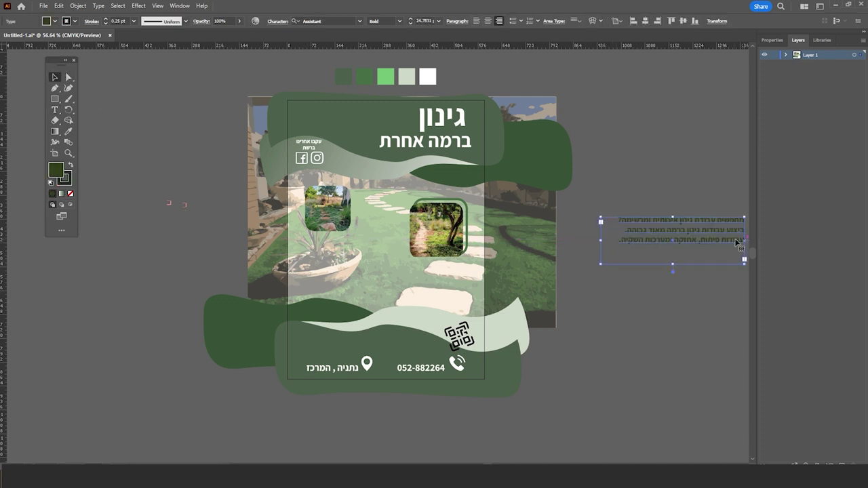
Move the paragraph onto the flyer just below the two photos
{"action": "left_click_drag", "start_coordinate": [640, 247], "coordinate": [606, 256]}
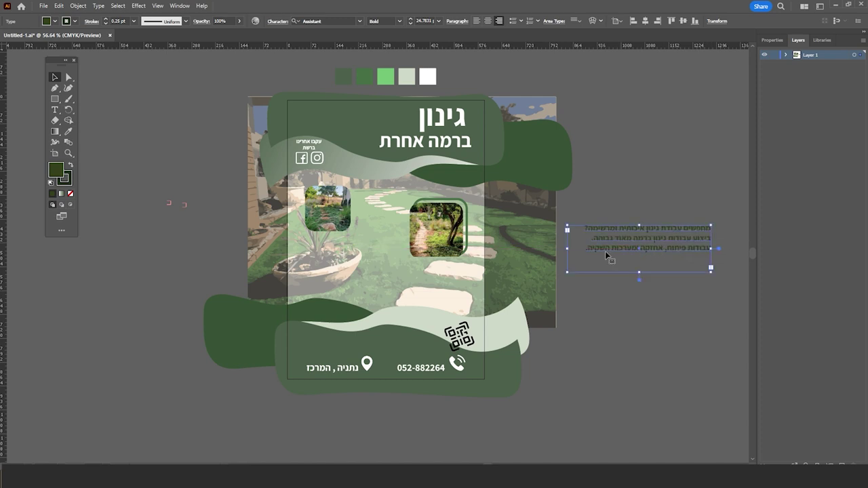
{"action": "left_click", "coordinate": [639, 274]}
{"action": "mouse_move", "coordinate": [639, 251]}
{"action": "left_mouse_down"}
{"action": "mouse_move", "coordinate": [533, 271]}
{"action": "mouse_move", "coordinate": [368, 275]}
{"action": "left_mouse_up"}
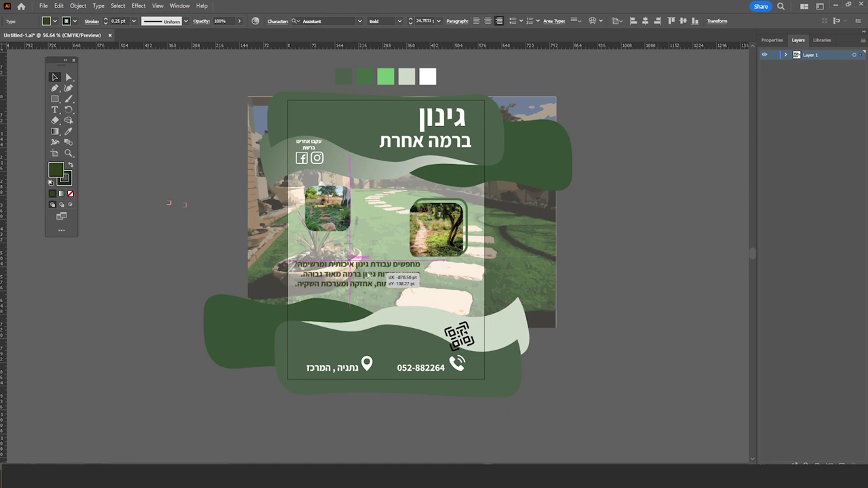
{"action": "left_click", "coordinate": [68, 153]}
{"action": "left_click_drag", "start_coordinate": [320, 267], "coordinate": [445, 264]}
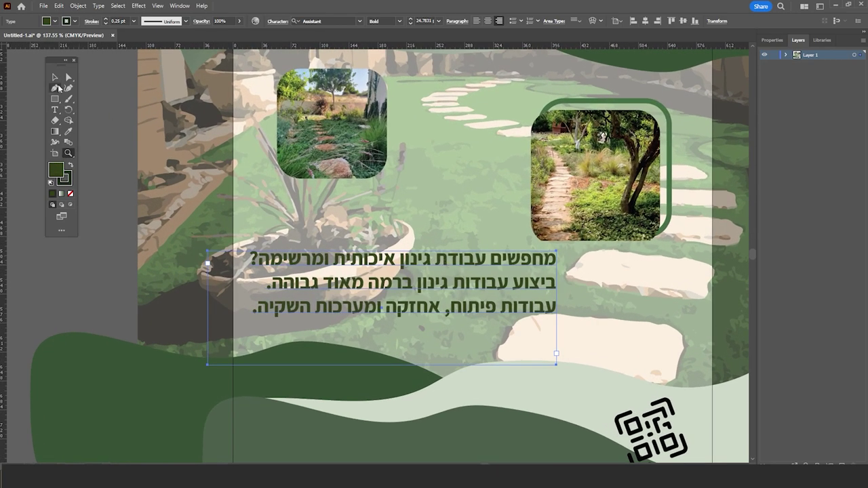
{"action": "left_click", "coordinate": [55, 76]}
{"action": "left_click_drag", "start_coordinate": [507, 288], "coordinate": [520, 296]}
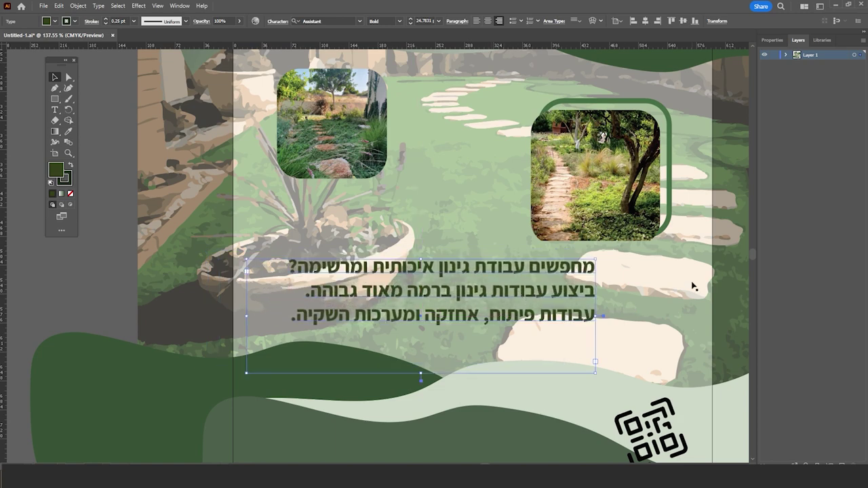
Fine-tune the paragraph's position, then zoom out to view the whole flyer
{"action": "left_click", "coordinate": [665, 287]}
{"action": "left_click", "coordinate": [81, 237]}
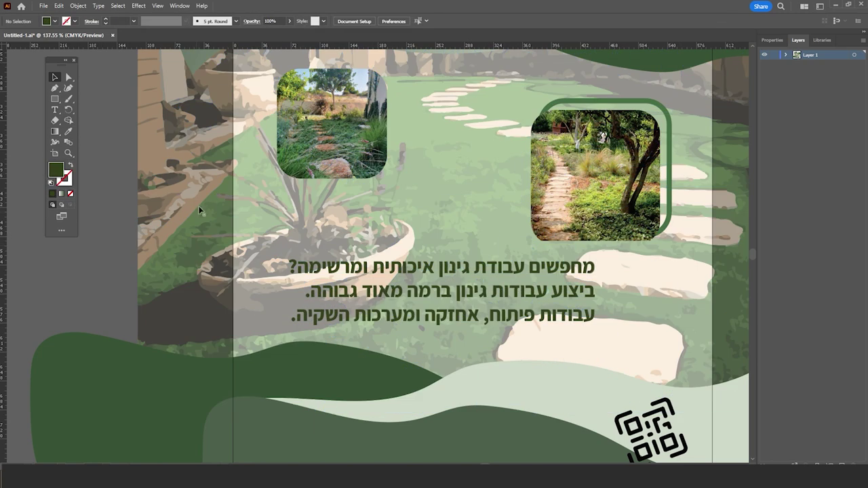
{"action": "scroll", "coordinate": [81, 237], "scroll_direction": "up", "scroll_amount": 3}
{"action": "scroll", "coordinate": [81, 238], "scroll_direction": "left", "scroll_amount": 2}
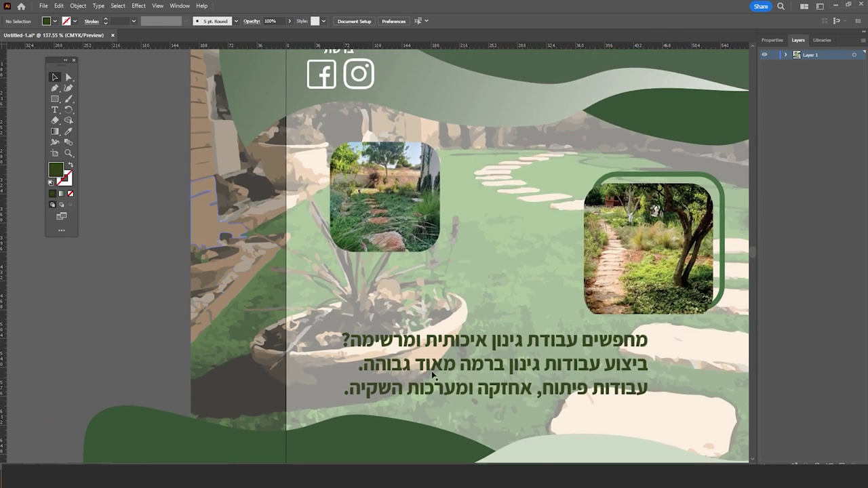
{"action": "left_click_drag", "start_coordinate": [425, 346], "coordinate": [415, 346]}
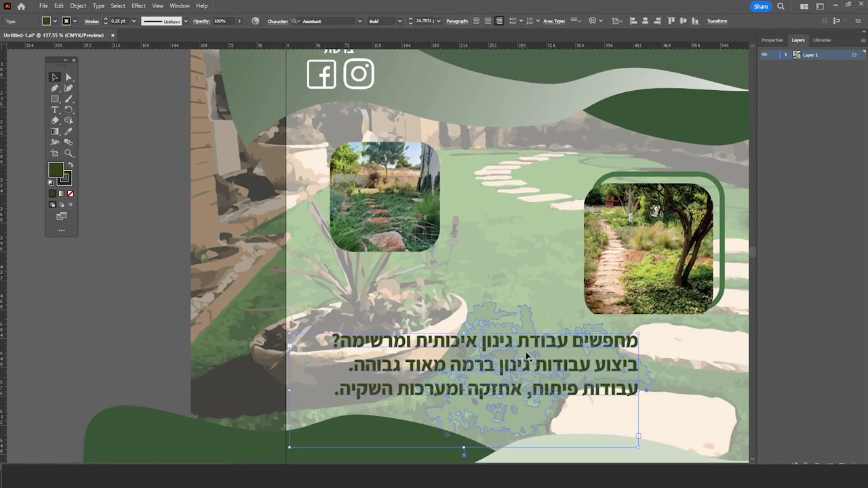
{"action": "left_click_drag", "start_coordinate": [527, 344], "coordinate": [531, 338]}
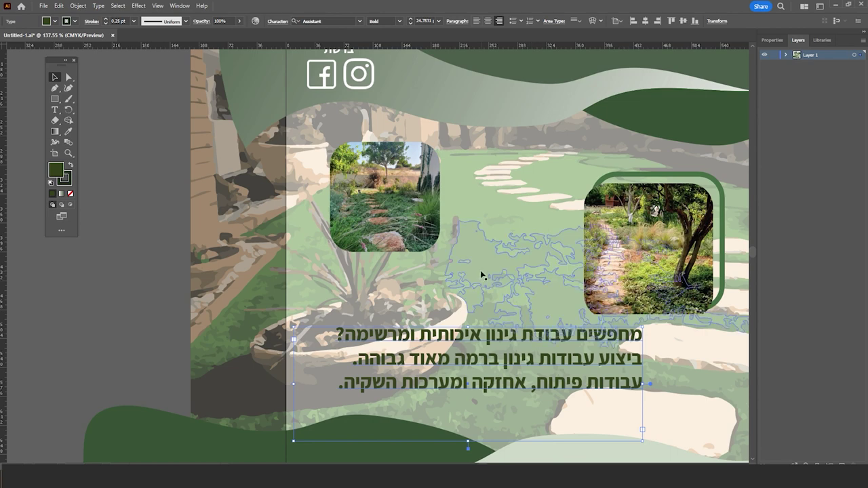
{"action": "key", "text": "z"}
{"action": "left_click_drag", "start_coordinate": [299, 294], "coordinate": [244, 294]}
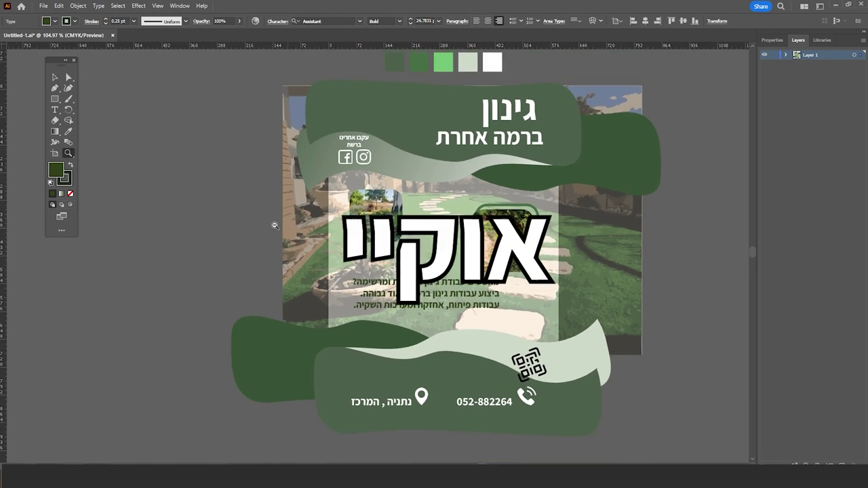
{"action": "key", "text": "ctrl+minus"}
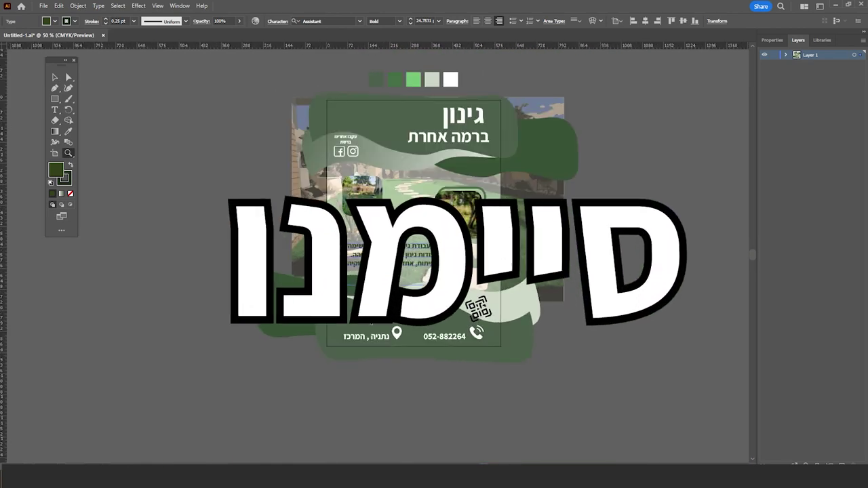